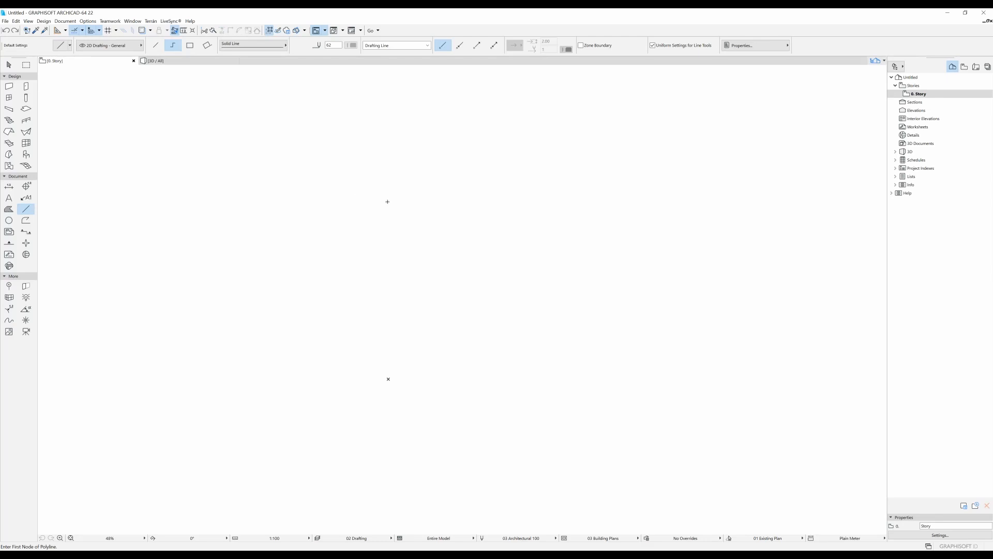
Step: Draw two separate straight lines, one above the other, converging toward the right, the lower one about 25.7 long at 7°
click(156, 46)
click(349, 196)
click(521, 216)
click(350, 249)
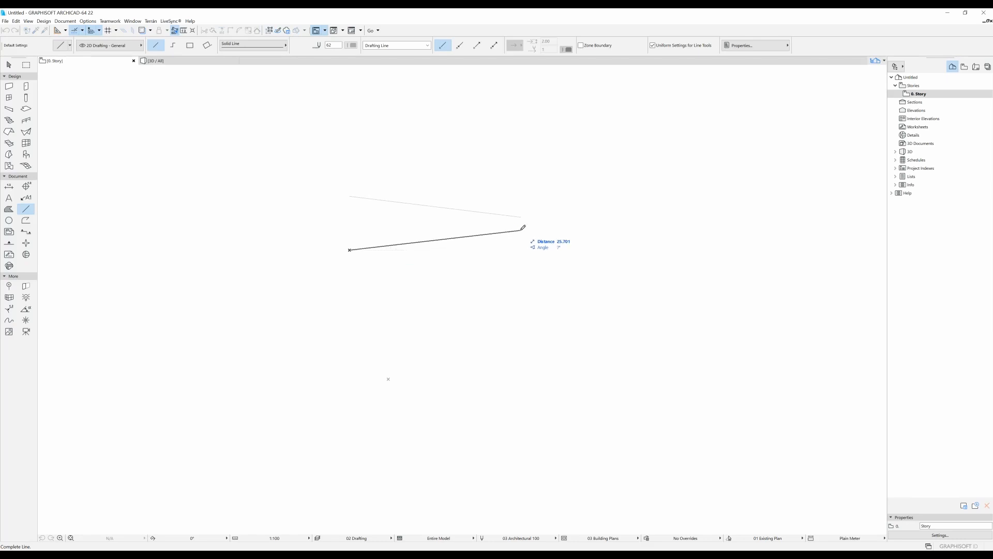
click(520, 229)
Step: Draw a vertical line crossing both converging lines near their closely spaced ends
scroll(519, 200, up, 2)
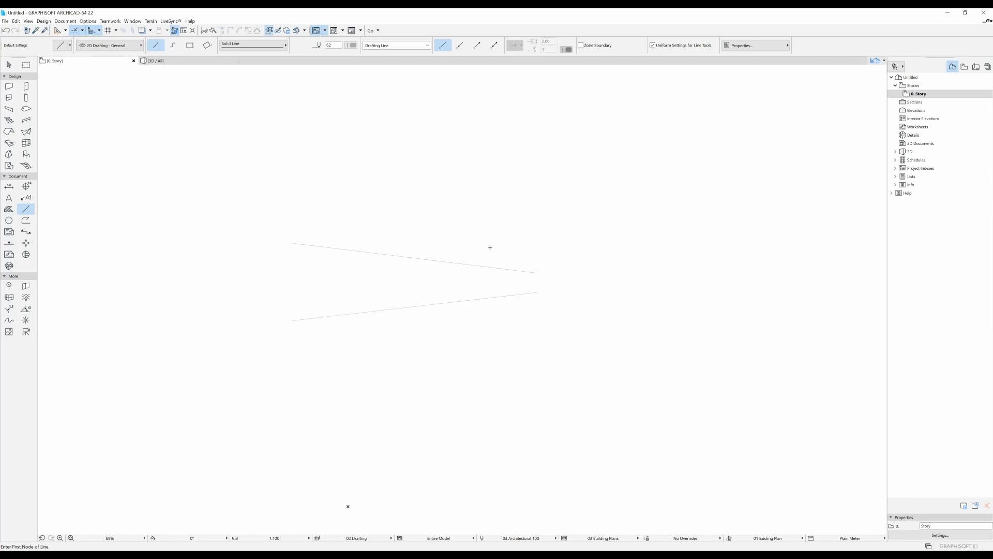
click(504, 193)
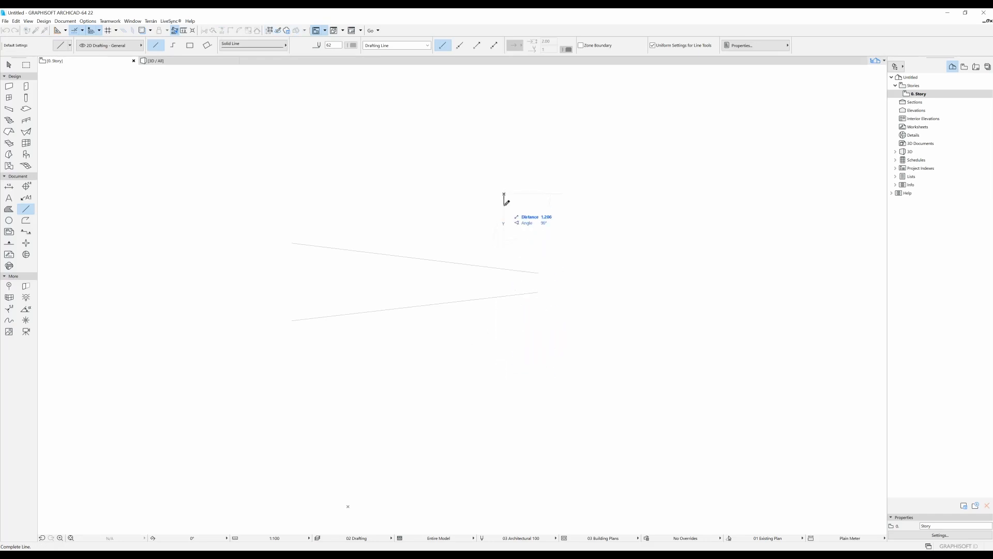
click(504, 370)
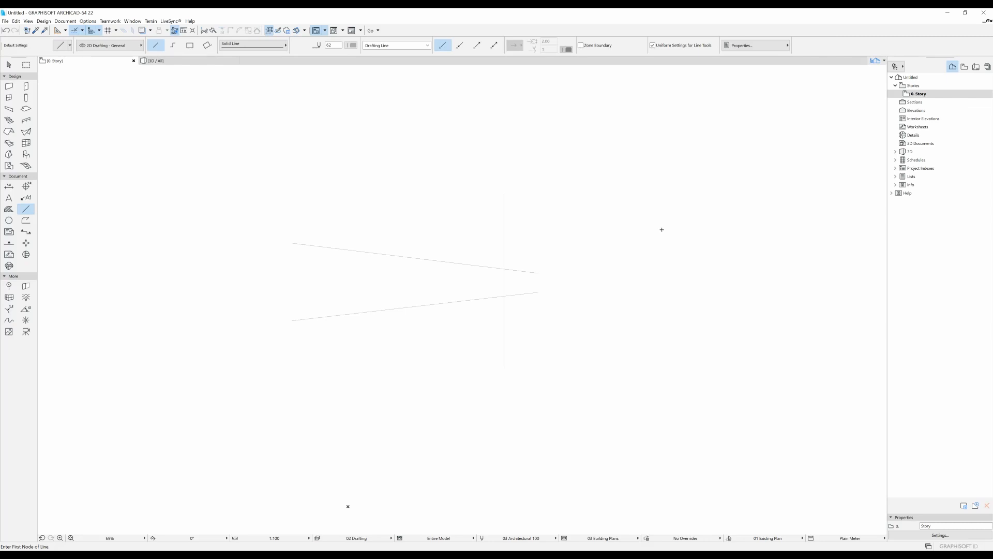
Step: Try trimming the ends of both converging lines beyond the vertical line, and undo both trims
ctrl+click(529, 272)
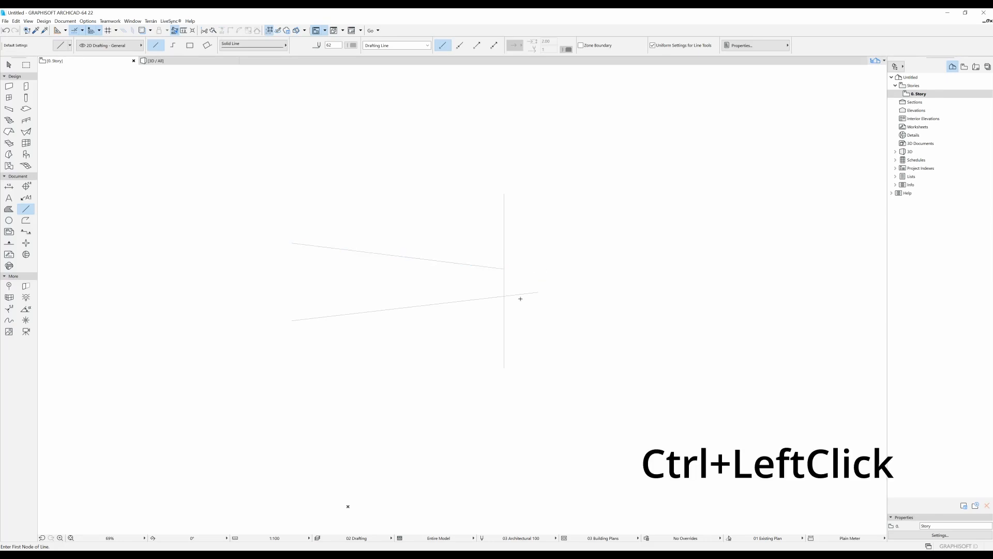
ctrl+click(525, 294)
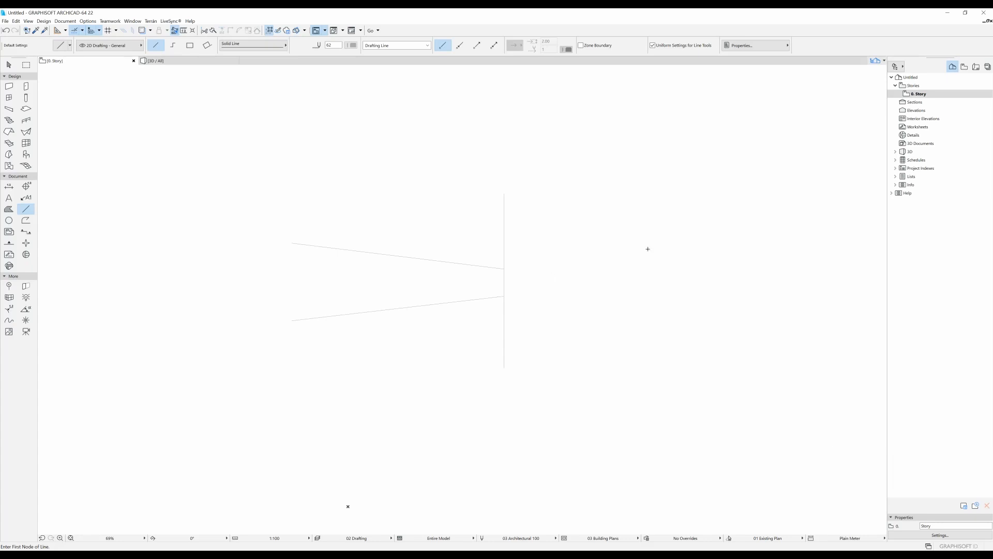
key(ctrl+z)
key(ctrl+z)
Step: Split both converging lines along the vertical line and delete the short segments beyond it
shift+drag(523, 255, 552, 310)
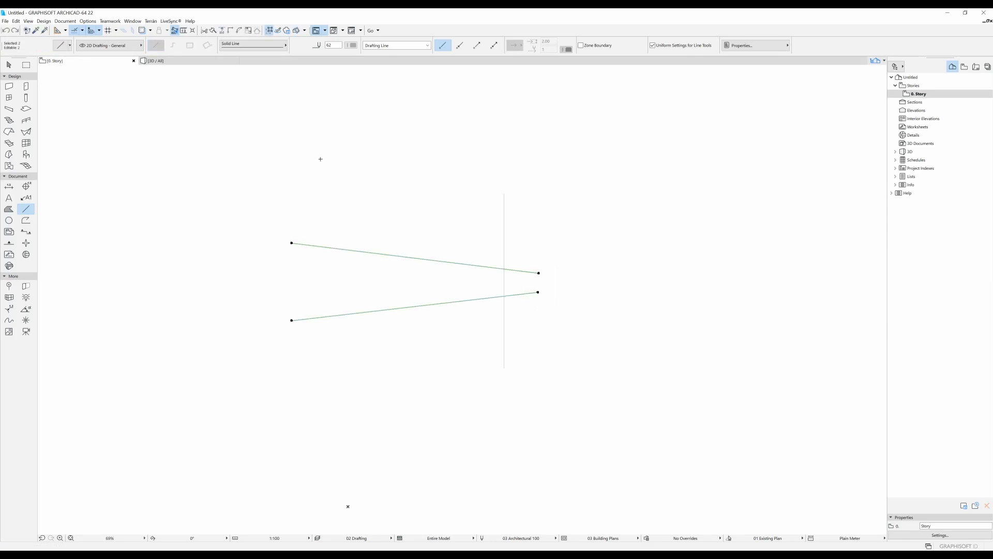
click(214, 32)
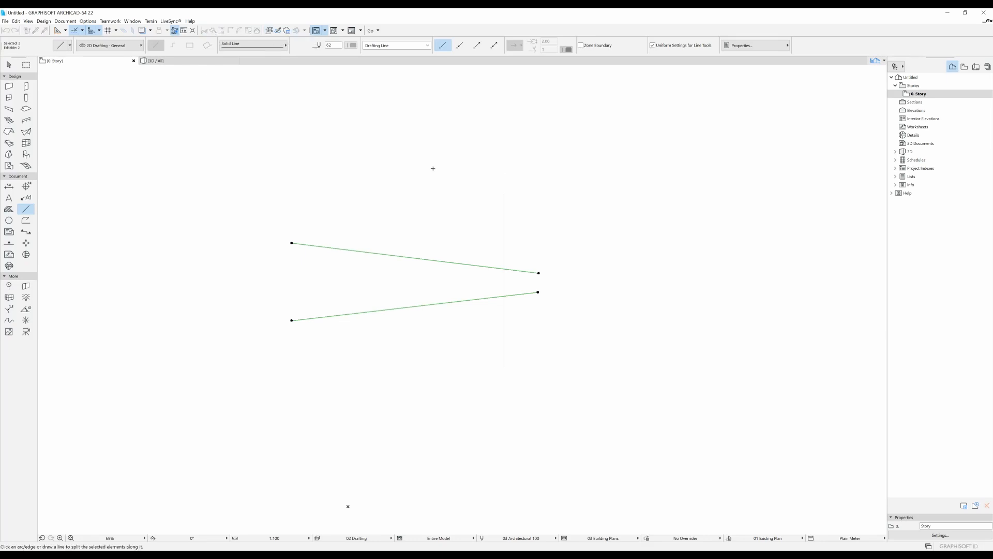
click(504, 193)
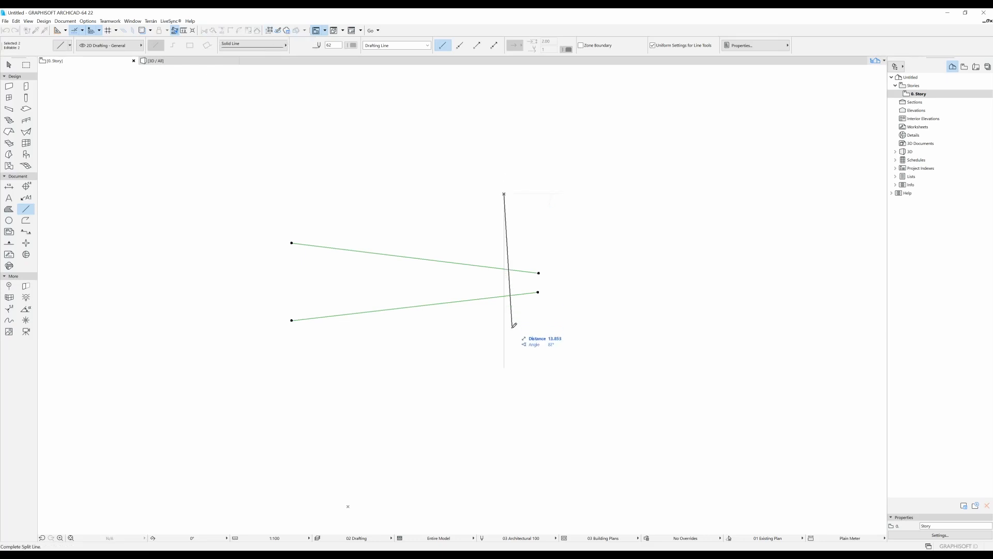
click(505, 370)
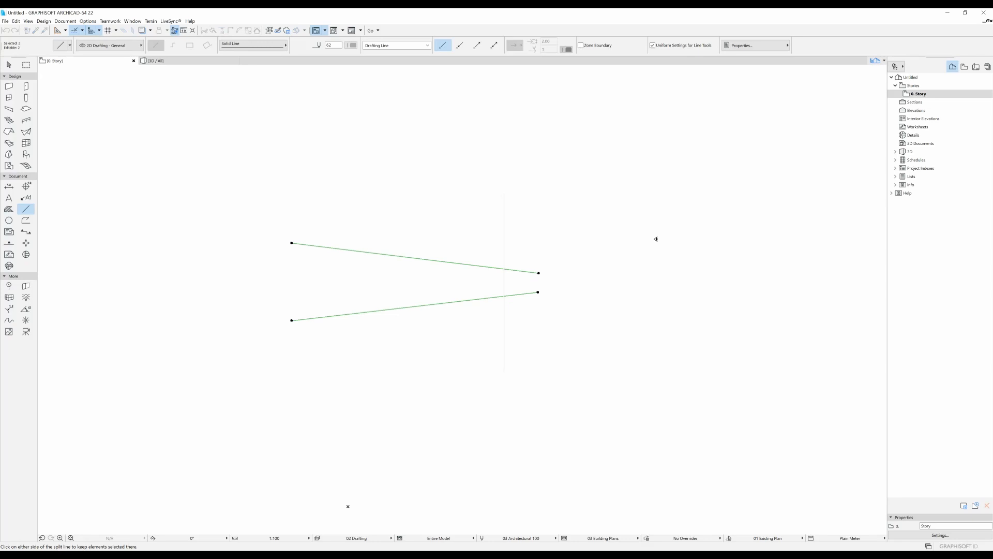
click(597, 268)
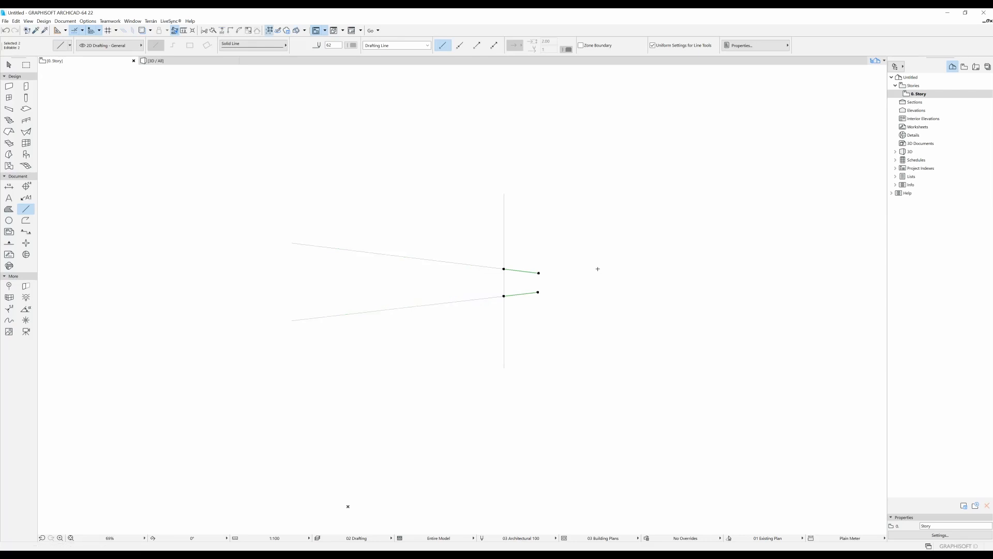
key(Delete)
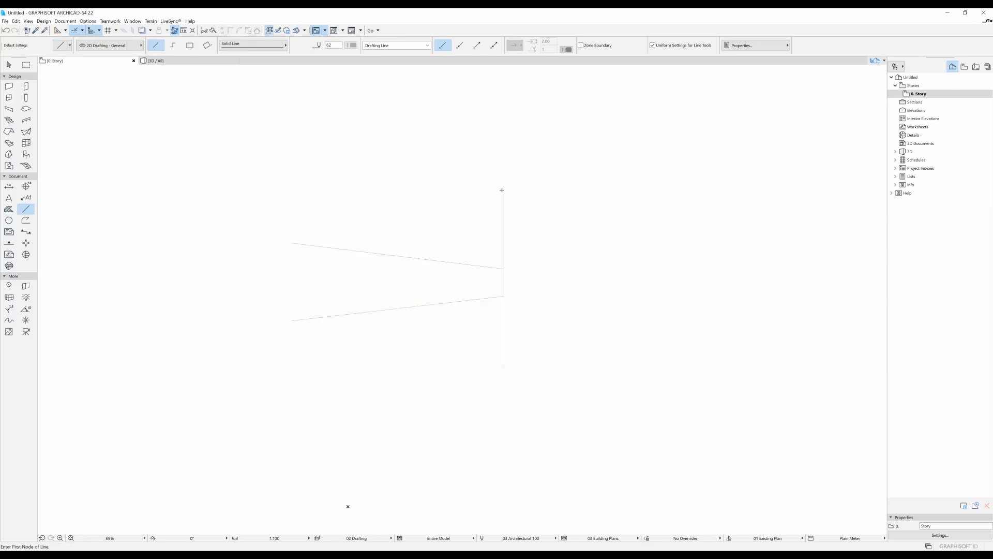
shift+click(504, 194)
key(Delete)
Step: Copy the pair of converging lines straight down three times to form a vertical stack of four pairs
scroll(504, 195, down, 3)
key(ctrl+a)
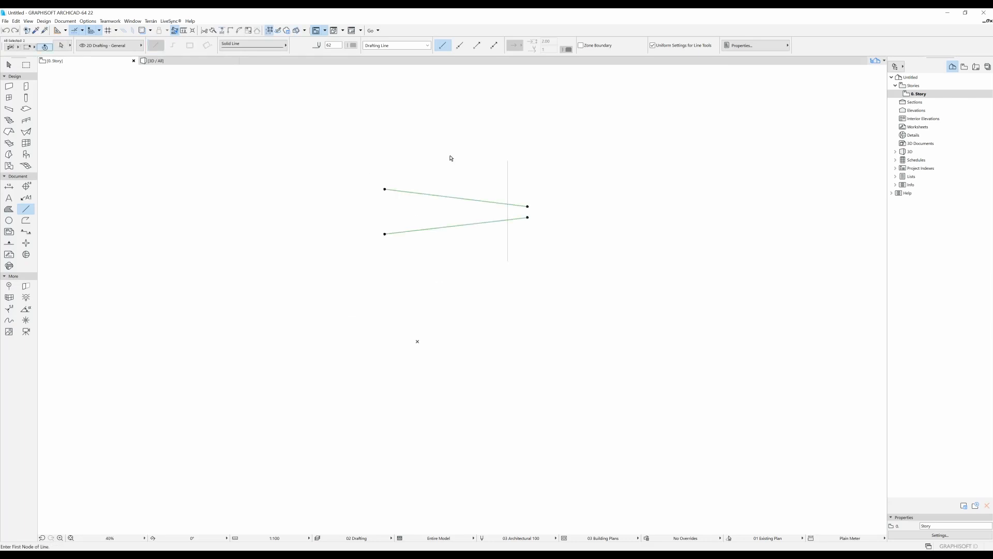
key(ctrl+shift+d)
click(457, 154)
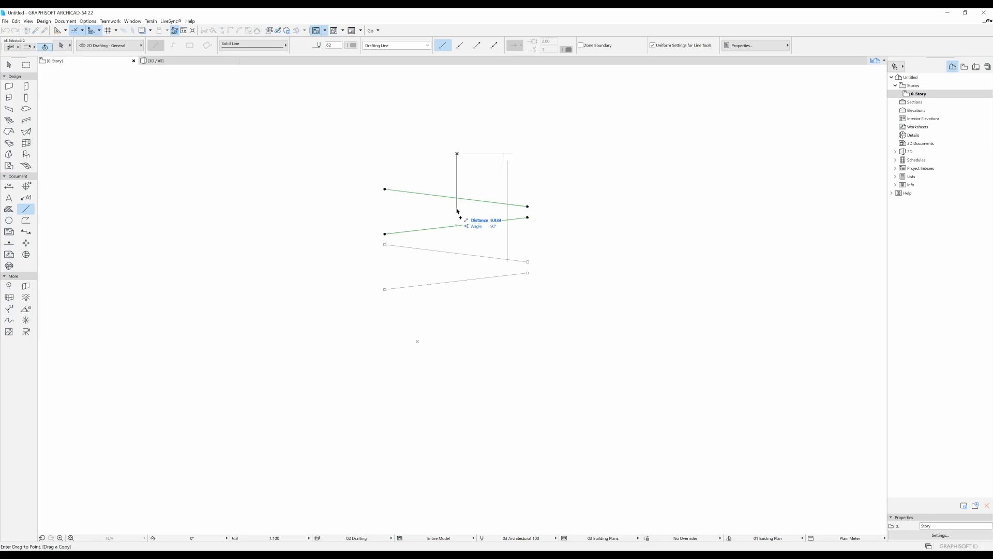
click(456, 210)
key(ctrl+shift+d)
click(457, 208)
click(457, 270)
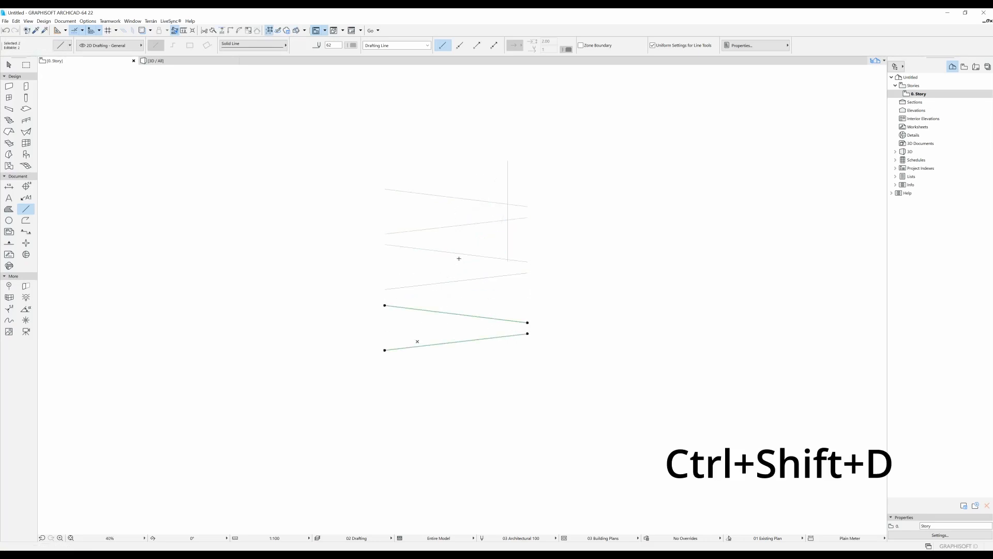
key(ctrl+shift+d)
click(457, 257)
click(456, 313)
key(Escape)
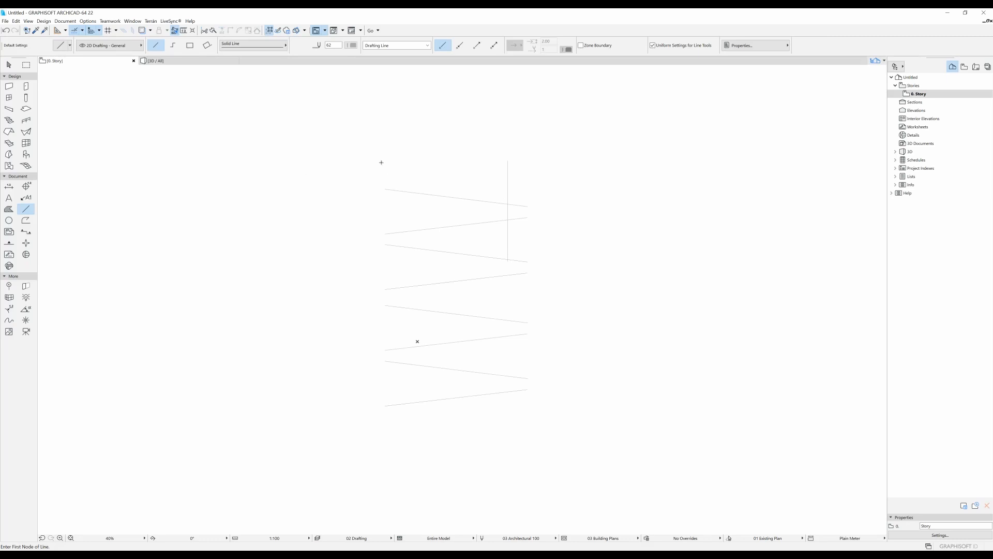
Step: Split all eight converging lines along the vertical line's axis, keeping the short segments to its right selected
shift+drag(381, 163, 441, 437)
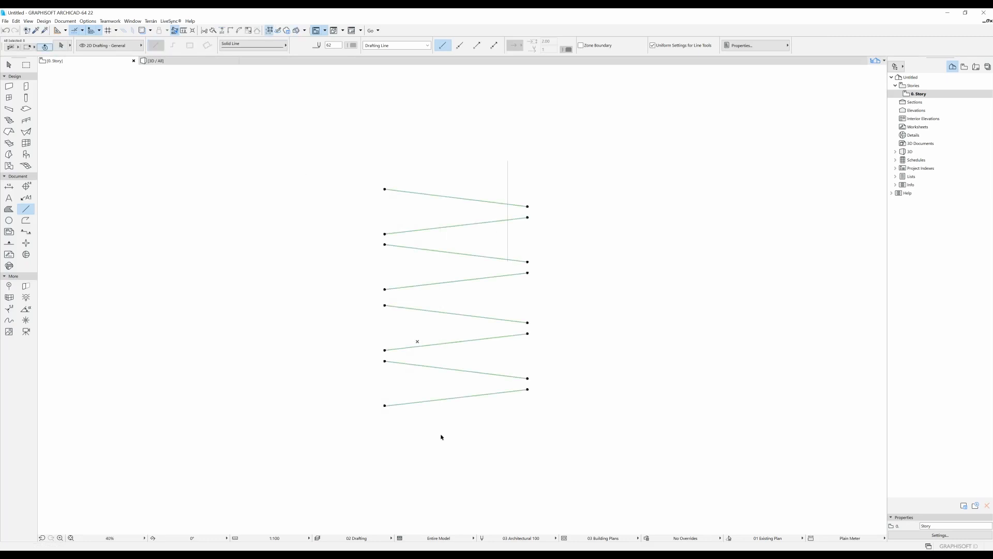
click(223, 33)
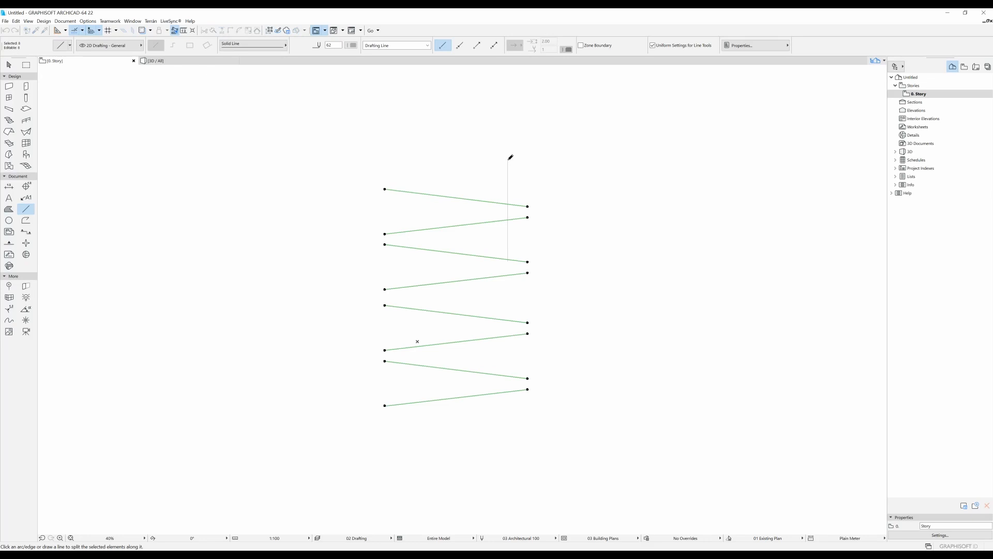
click(508, 160)
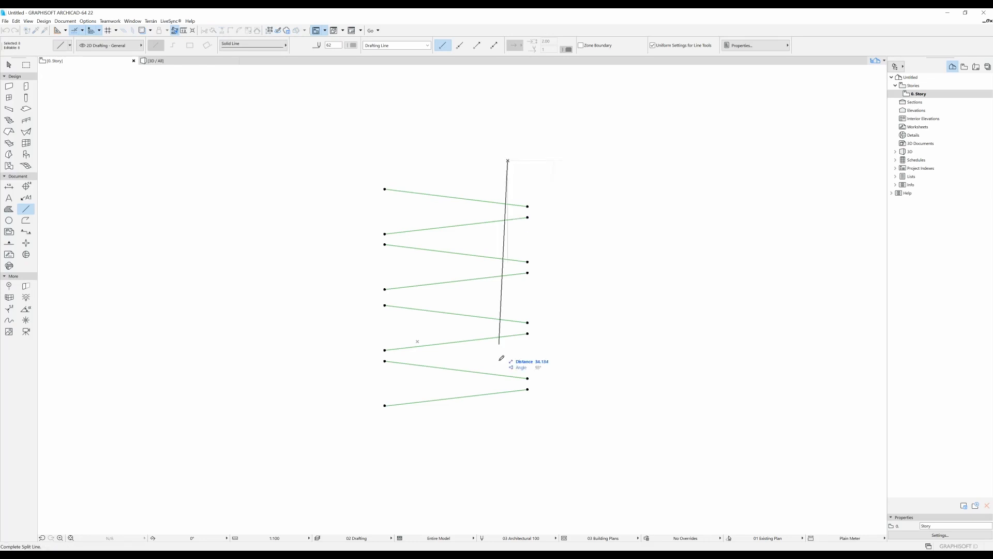
click(513, 454)
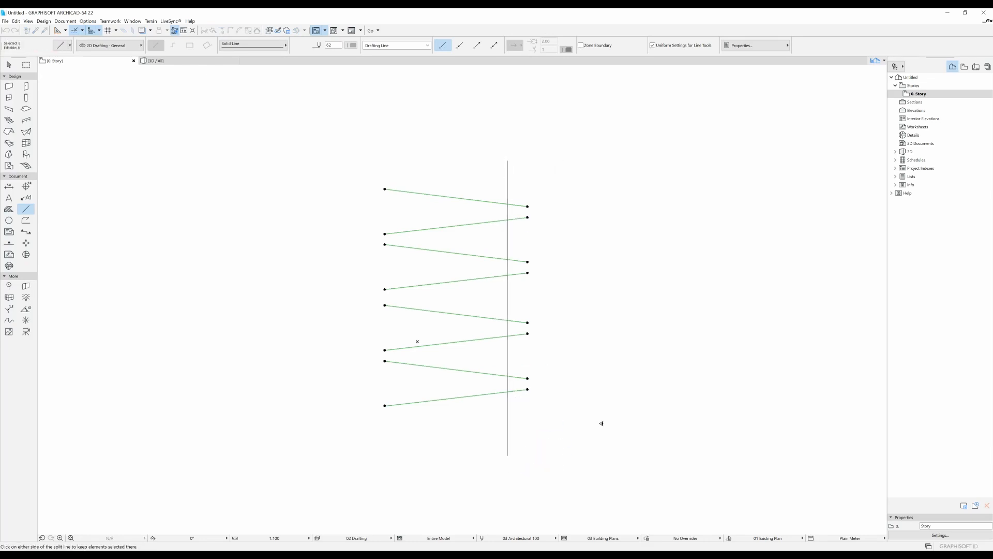
click(620, 407)
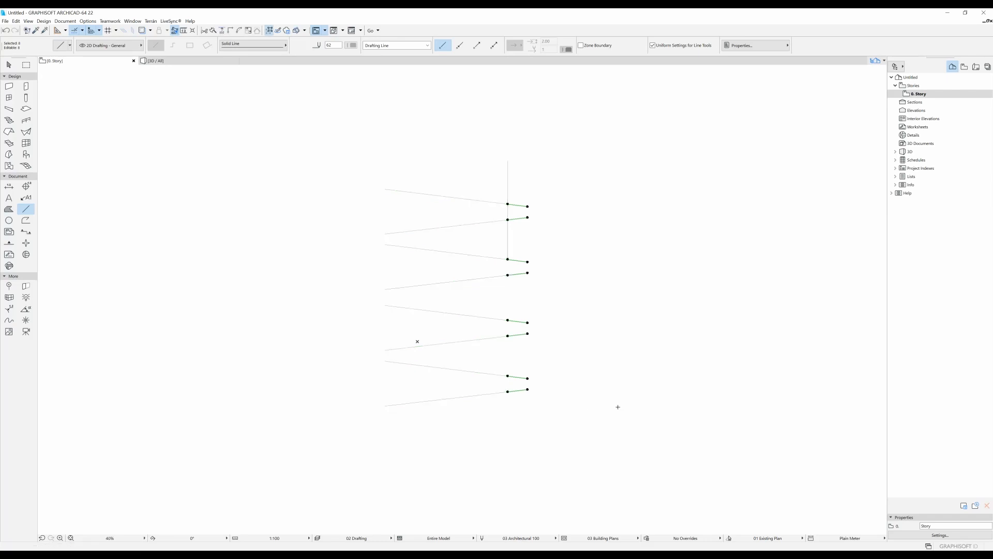
Step: Move the short cut-off segments horizontally away from the main lines and delete them
key(ctrl+d)
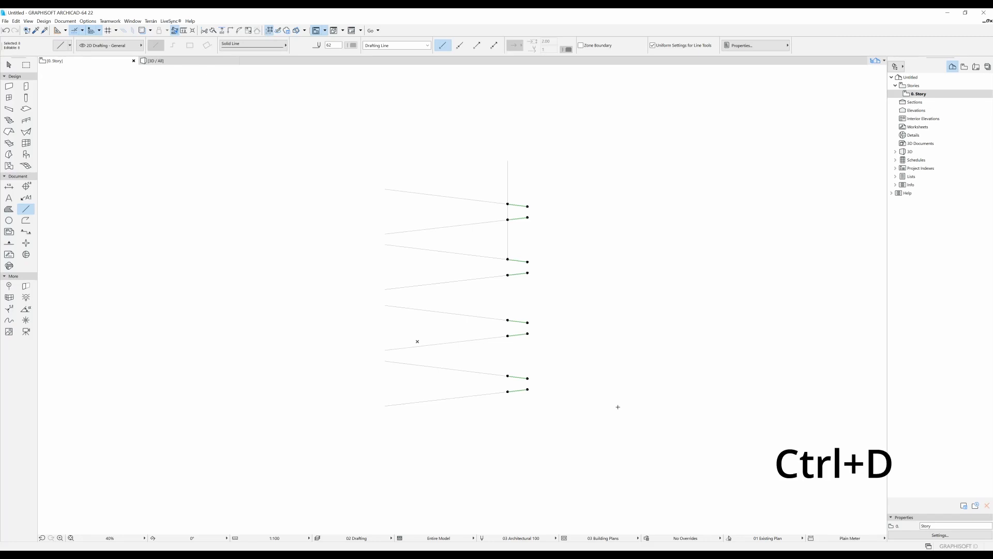
click(569, 361)
click(633, 361)
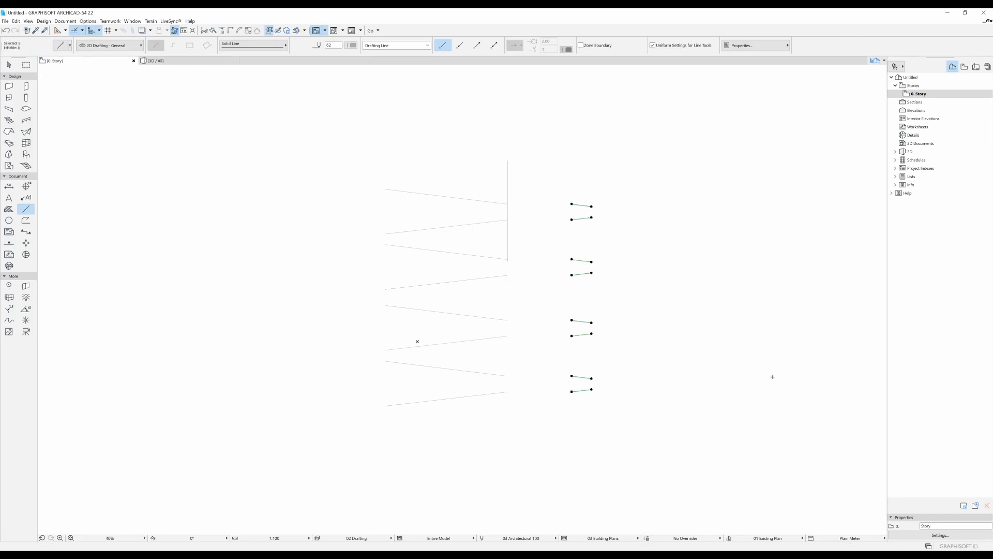
key(Delete)
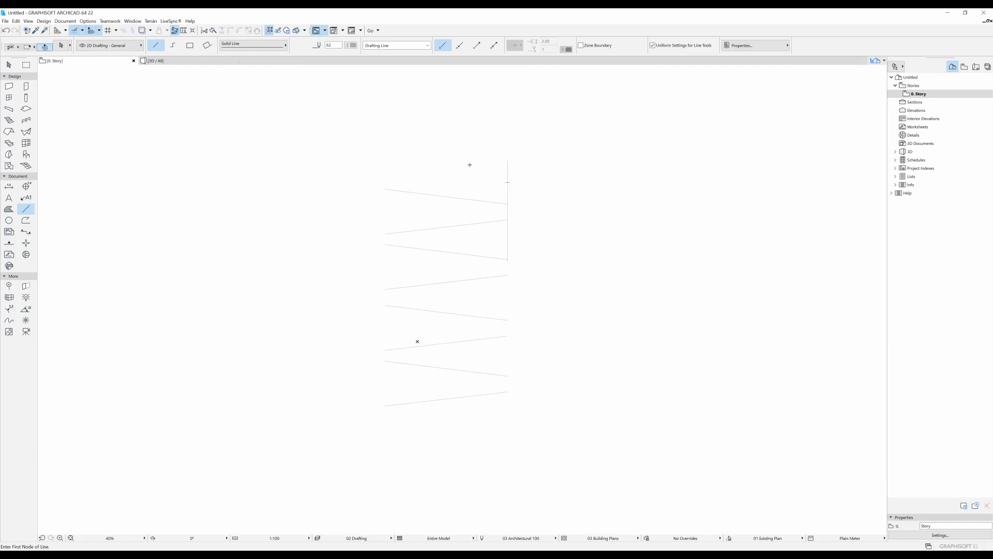
Step: Reshape the vertical line into a short slanted line and move it so its lower end sits just above the top pair
shift+click(507, 161)
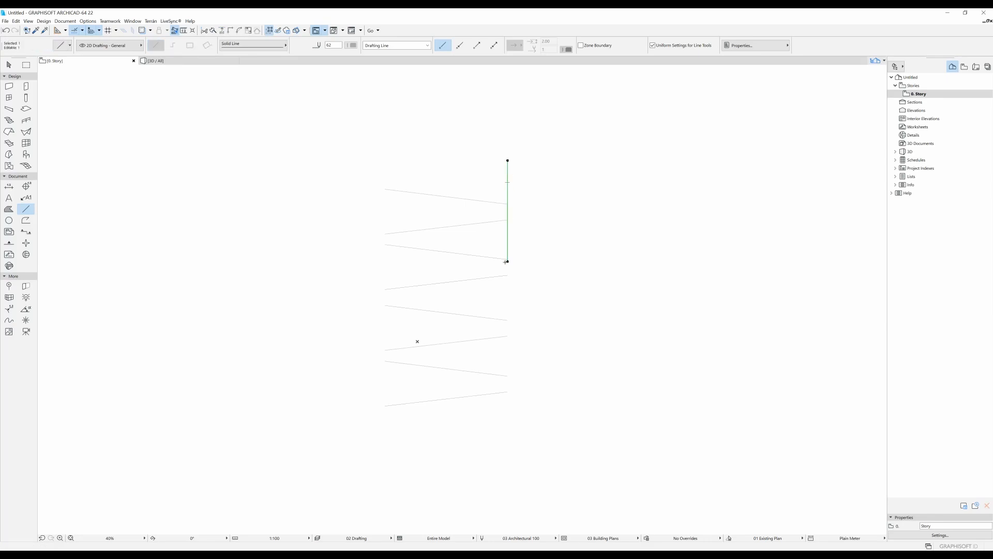
click(507, 160)
click(564, 134)
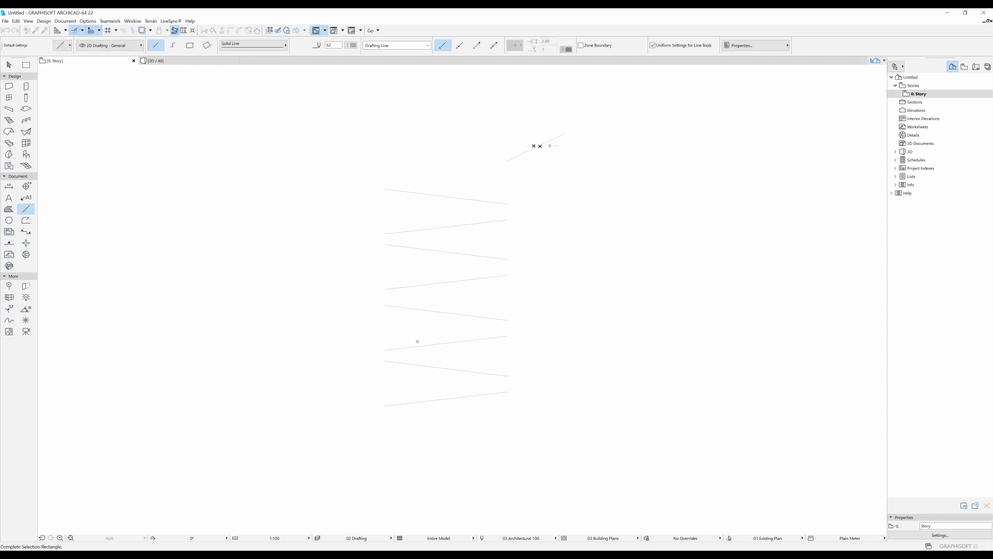
key(ctrl+d)
click(566, 162)
click(531, 196)
key(Escape)
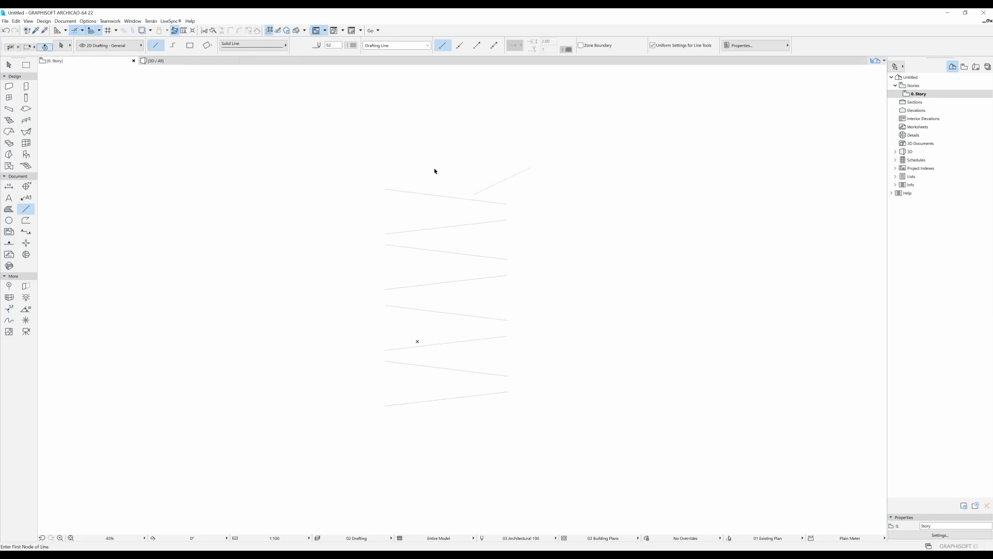
Step: Split the eight lines along a vertical cut down from the slanted line's lower end and remove the segments to its right
shift+click(434, 169)
shift+click(461, 434)
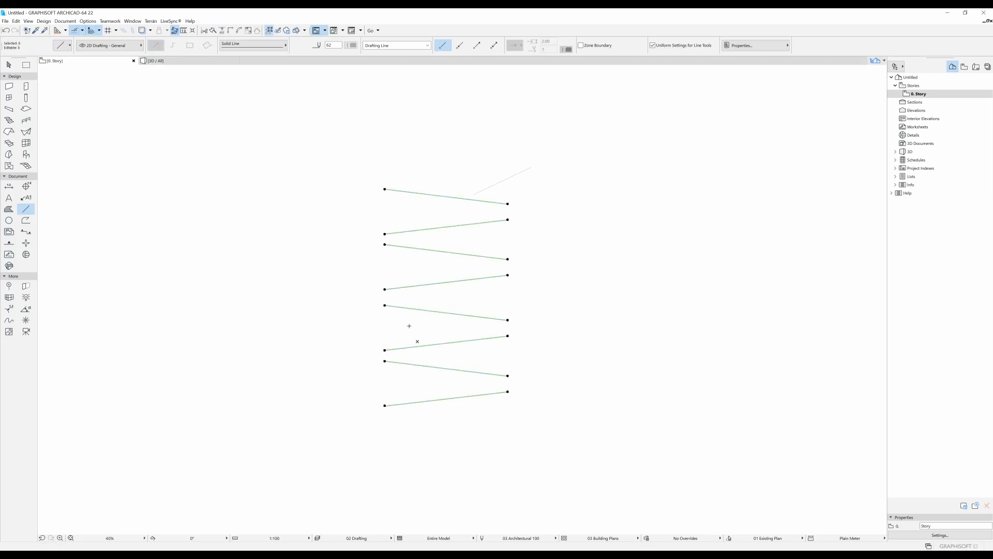
click(213, 30)
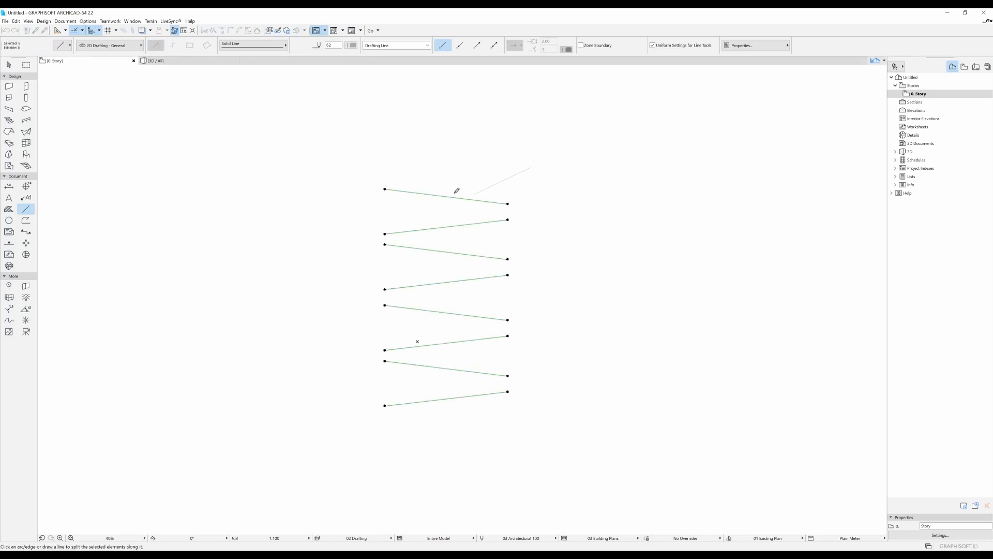
click(474, 194)
double_click(473, 413)
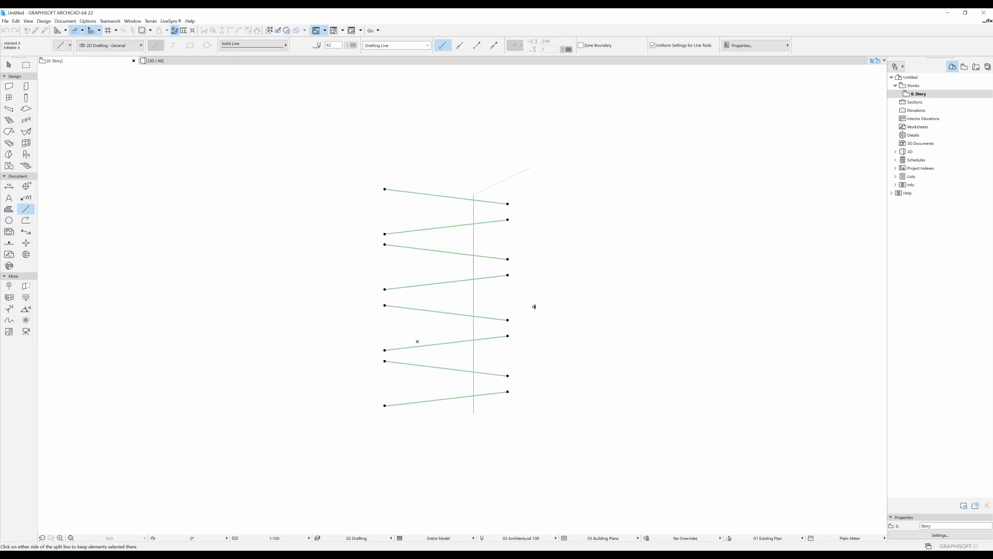
click(585, 308)
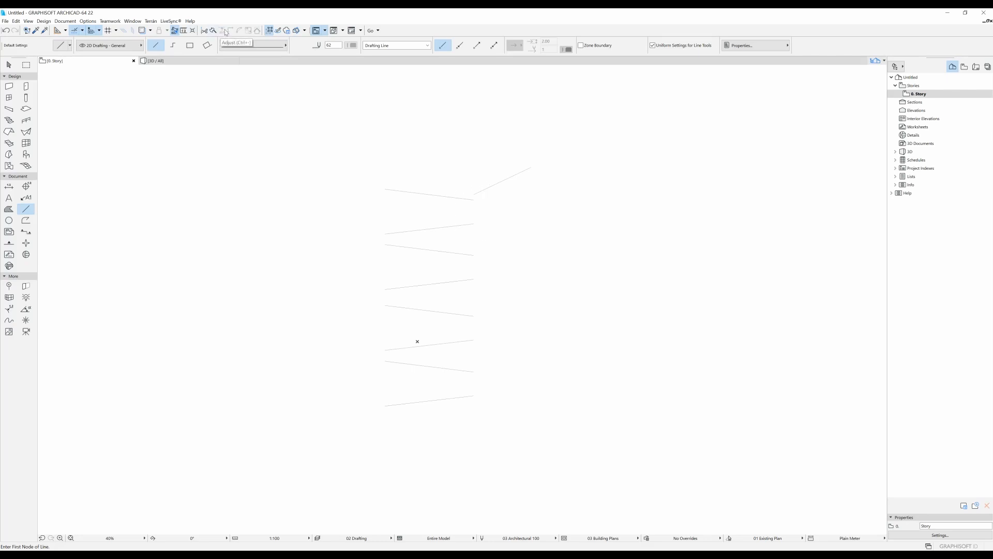
Step: Delete the slanted line and draw a long vertical line to the right of the stack, spanning its full height
shift+click(504, 180)
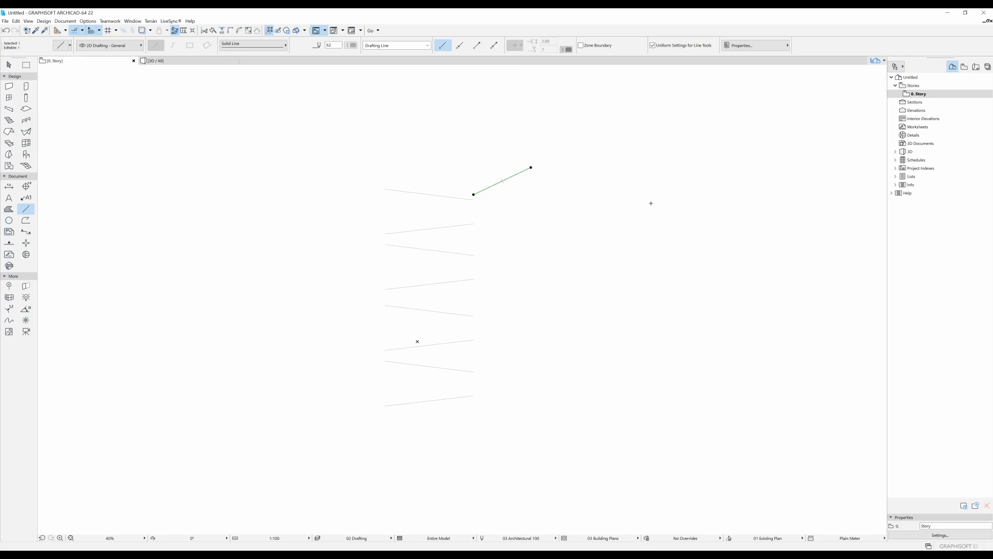
key(Delete)
click(626, 139)
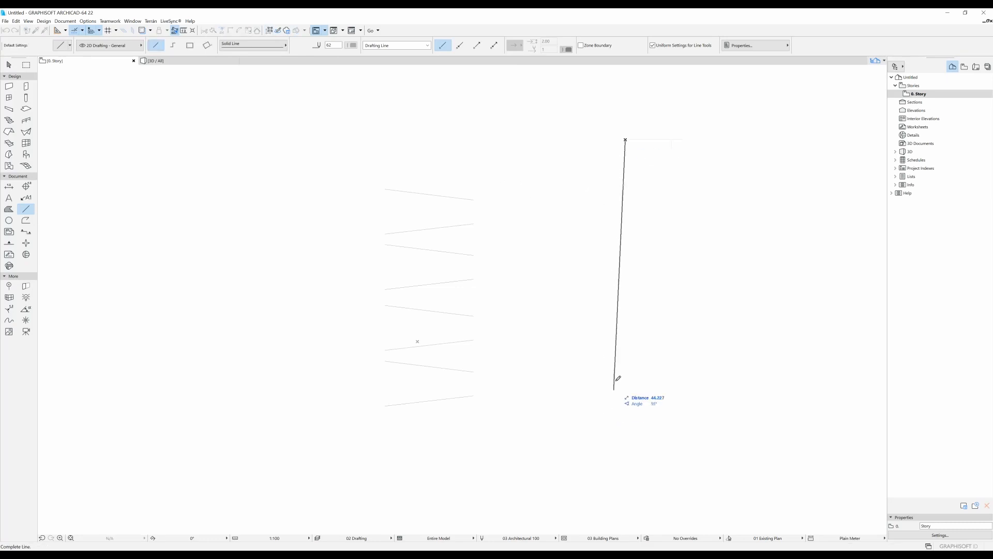
click(626, 440)
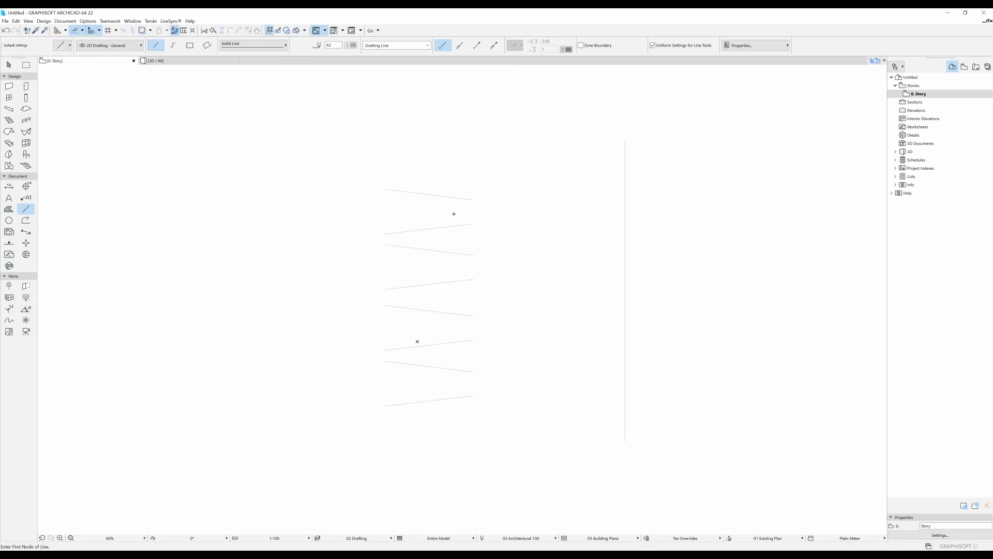
Step: Adjust the eight stacked lines so they all extend to the long vertical line on their right
shift+click(447, 157)
shift+click(485, 413)
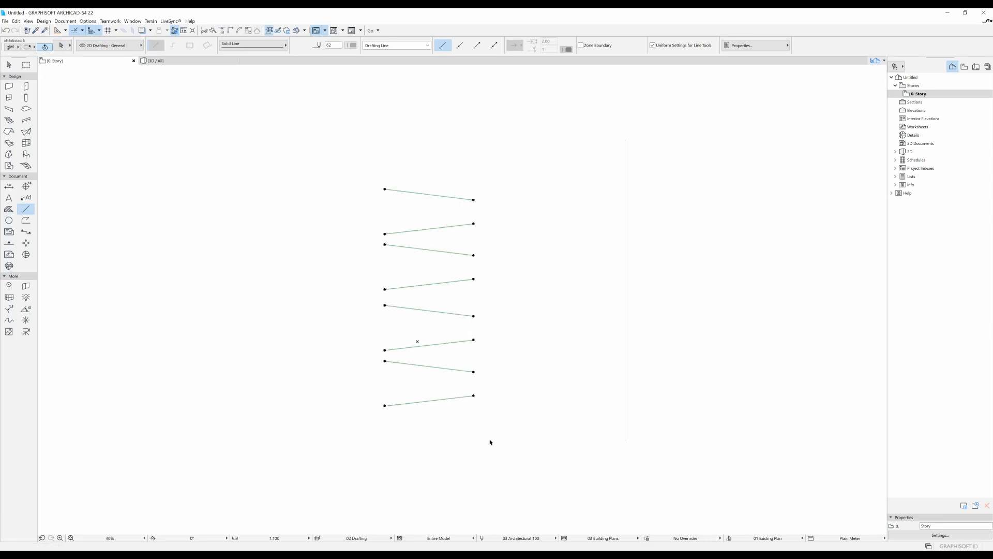
click(223, 32)
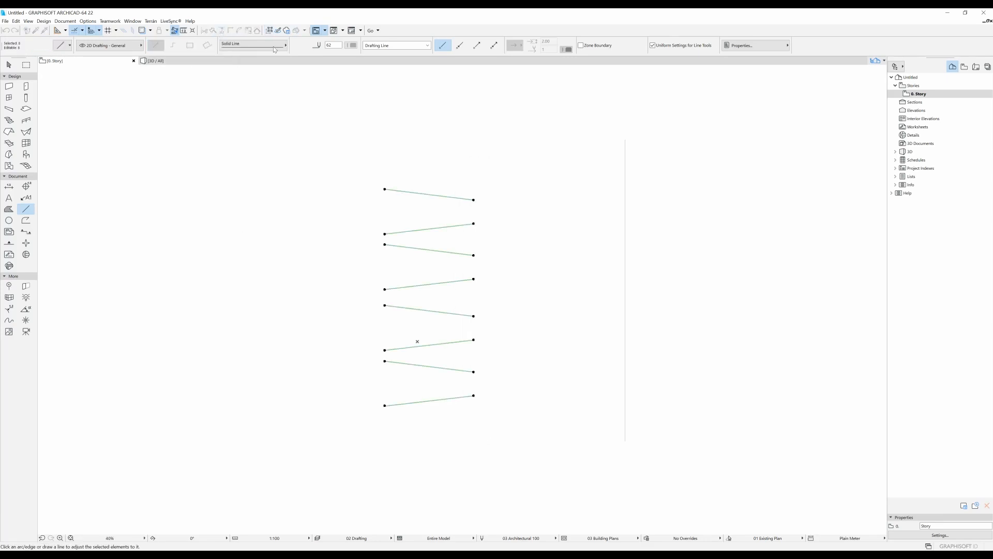
click(626, 148)
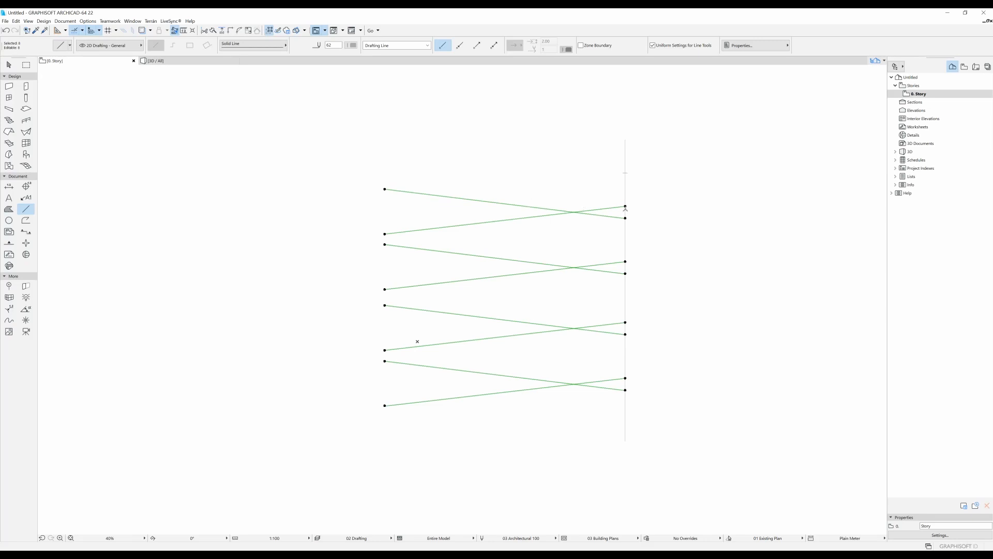
key(Escape)
Step: Draw a chained zigzag polyline of six connected segments in the empty area above the existing lines
mouse_move(685, 312)
middle_down()
mouse_move(603, 333)
mouse_move(563, 284)
mouse_move(581, 309)
middle_up()
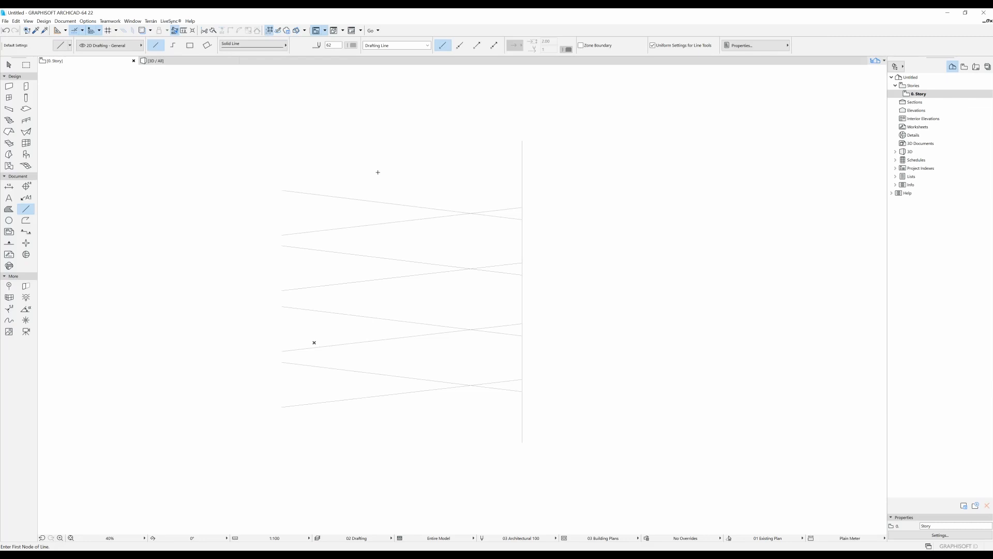
mouse_move(387, 181)
middle_down()
mouse_move(424, 336)
mouse_move(424, 448)
middle_up()
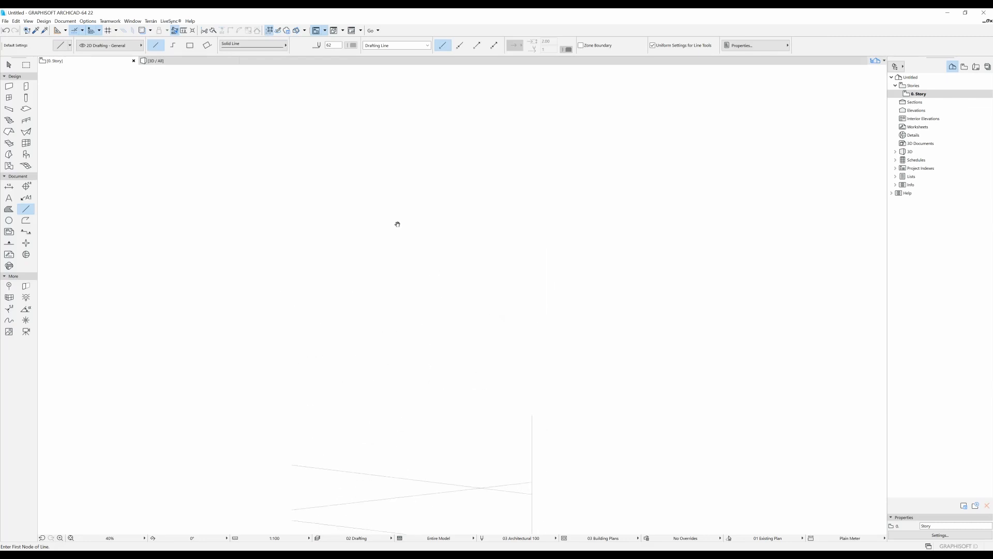
middle_drag(393, 208, 392, 194)
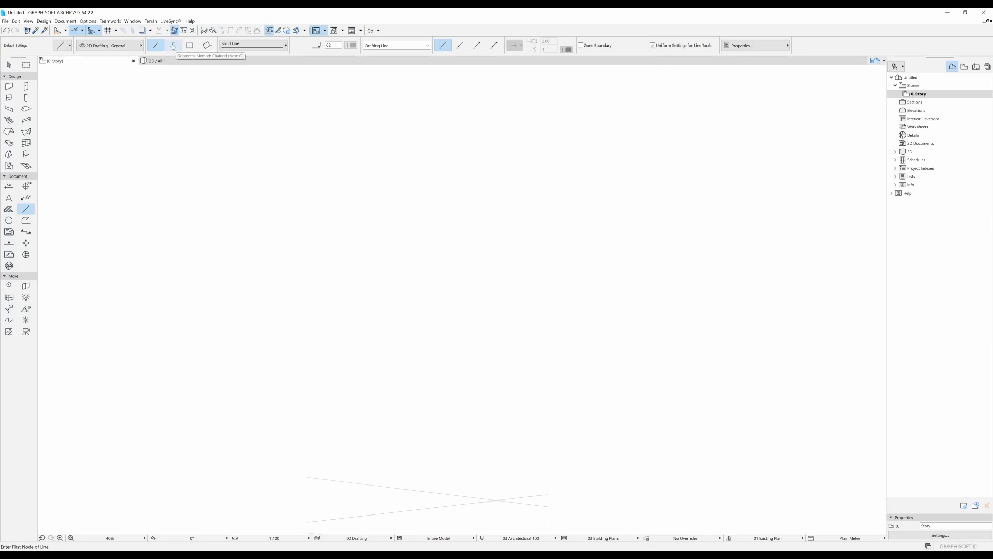
click(173, 46)
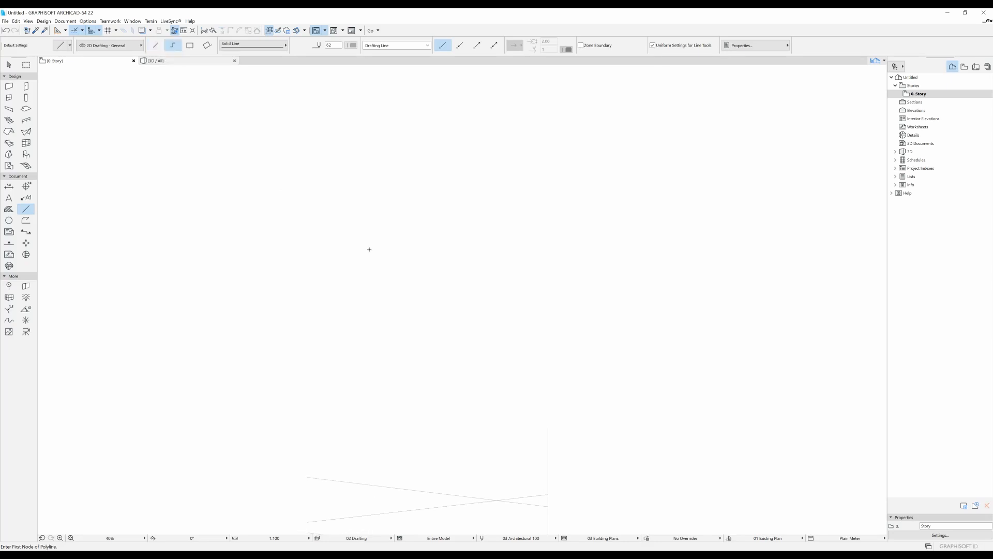
click(317, 220)
click(499, 208)
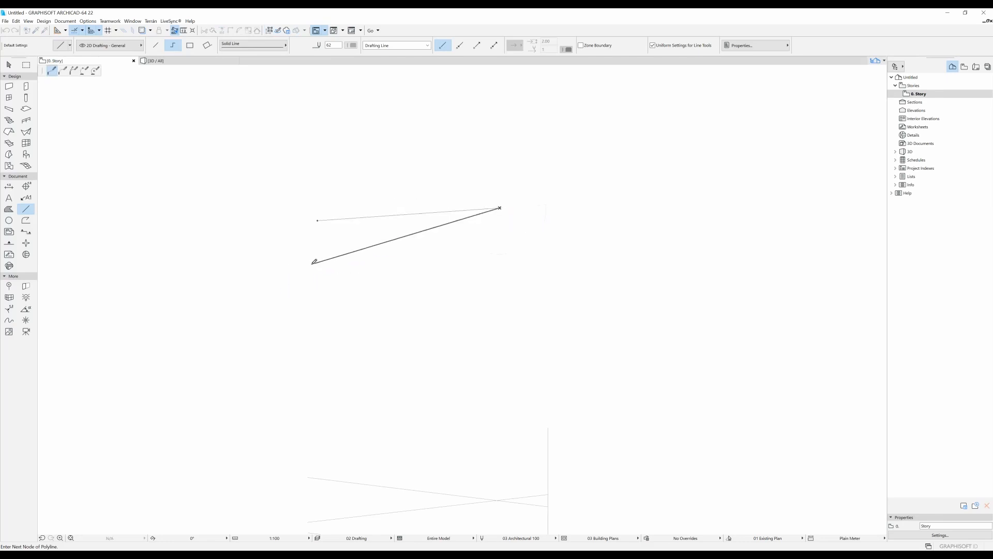
click(311, 264)
click(526, 296)
click(289, 300)
click(481, 332)
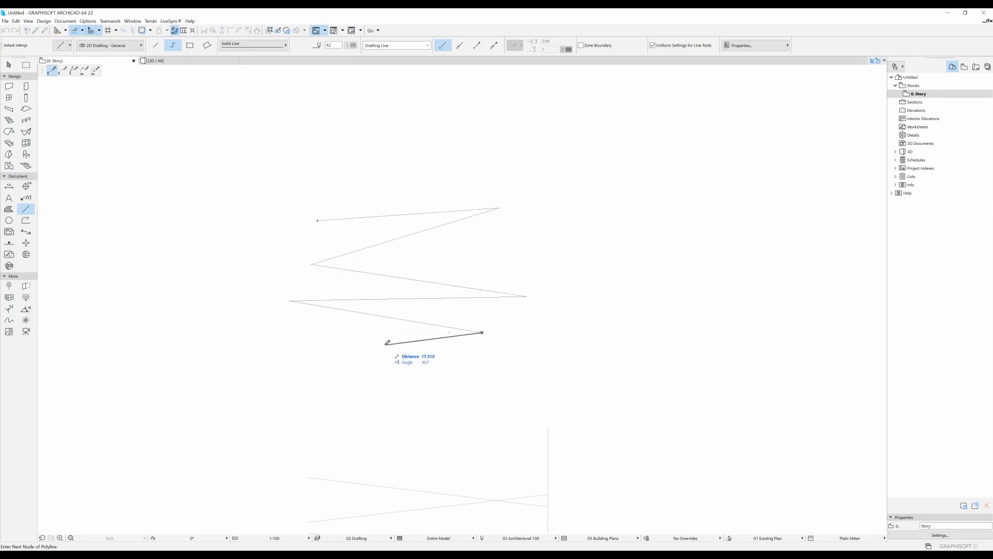
double_click(385, 345)
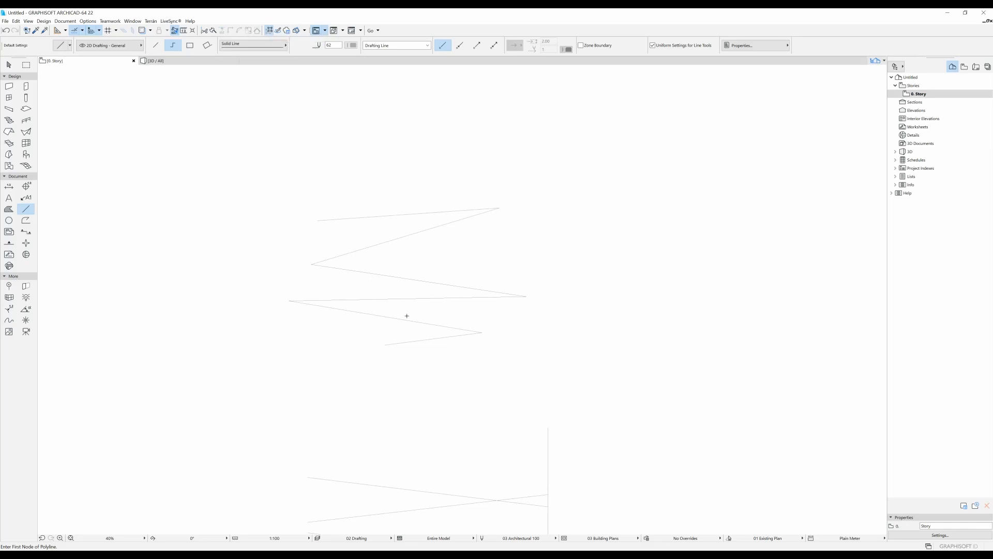
shift+click(423, 213)
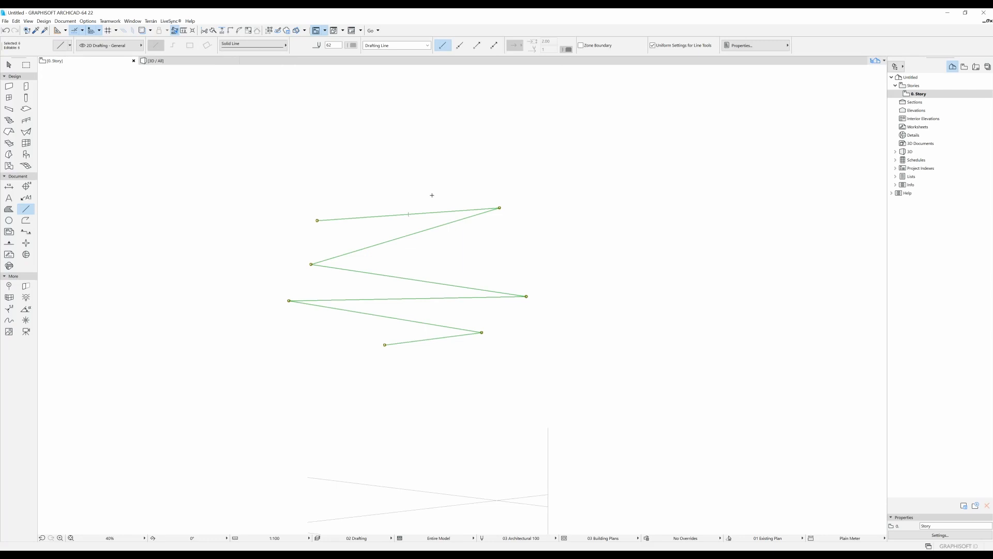
click(214, 31)
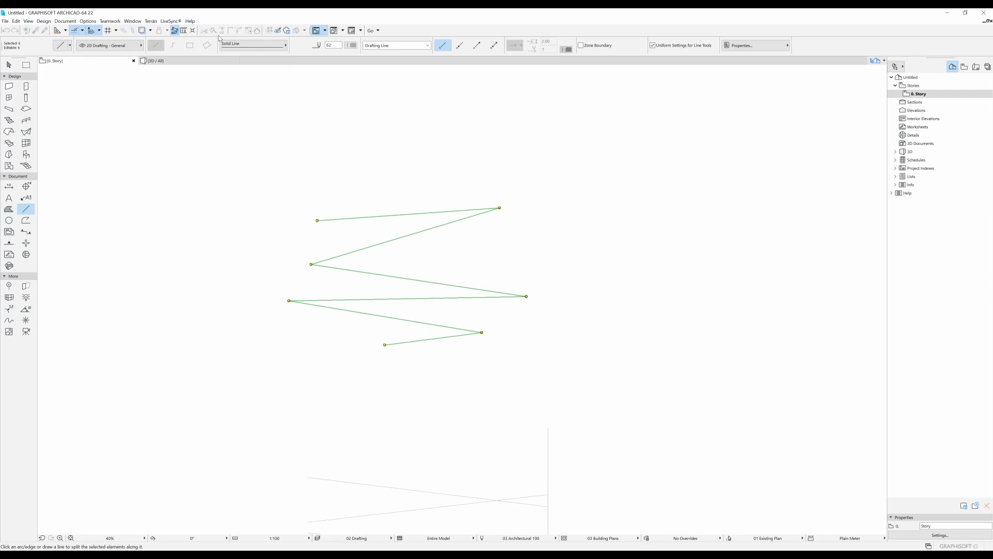
click(548, 427)
click(394, 156)
click(501, 156)
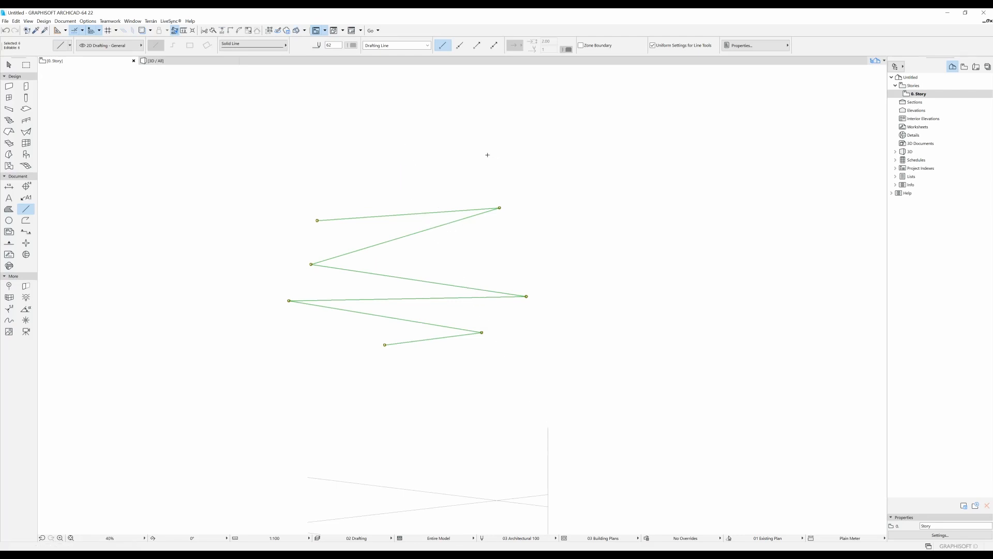
key(Escape)
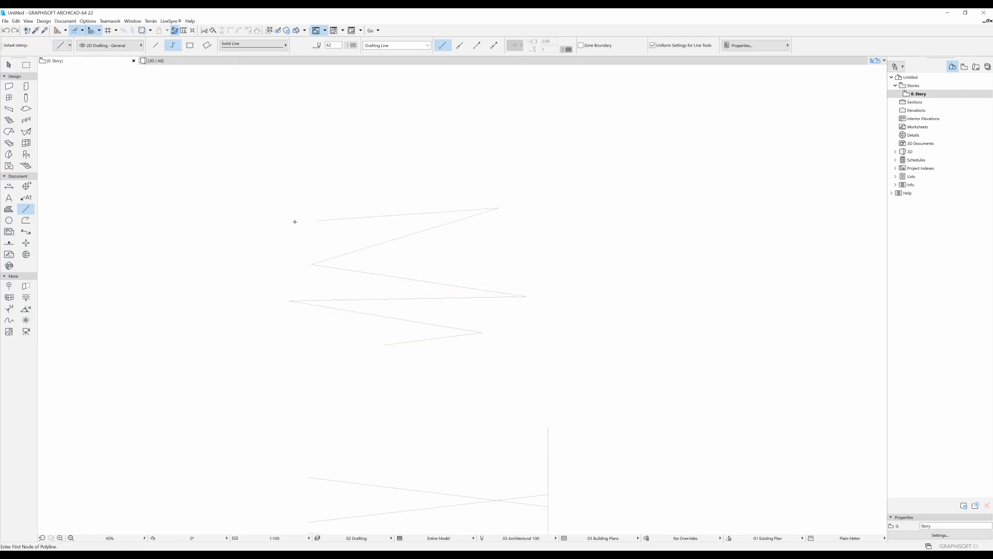
Step: Split the zigzag along a slanted line from its lower free end up past the top segment, and delete the pieces on the right
key(shift)
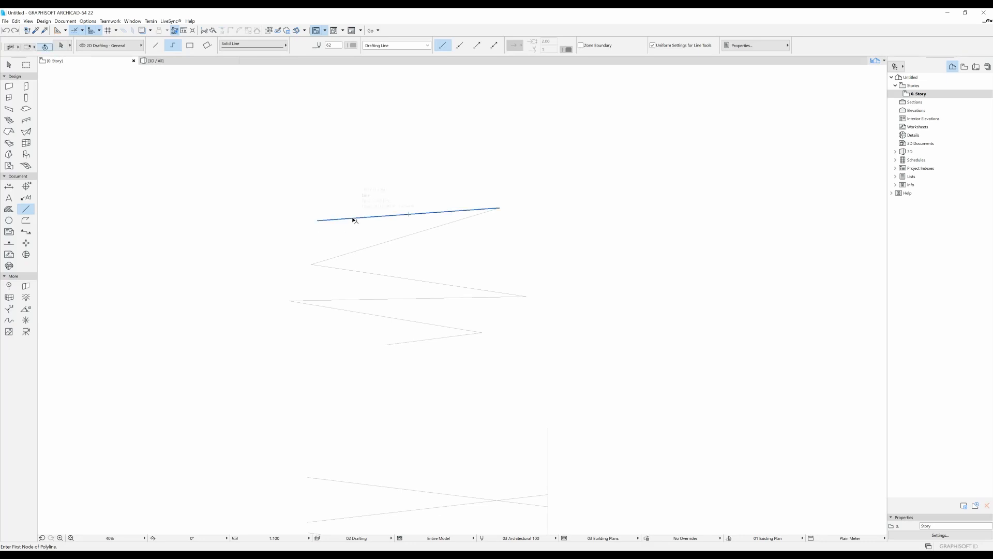
shift+click(353, 220)
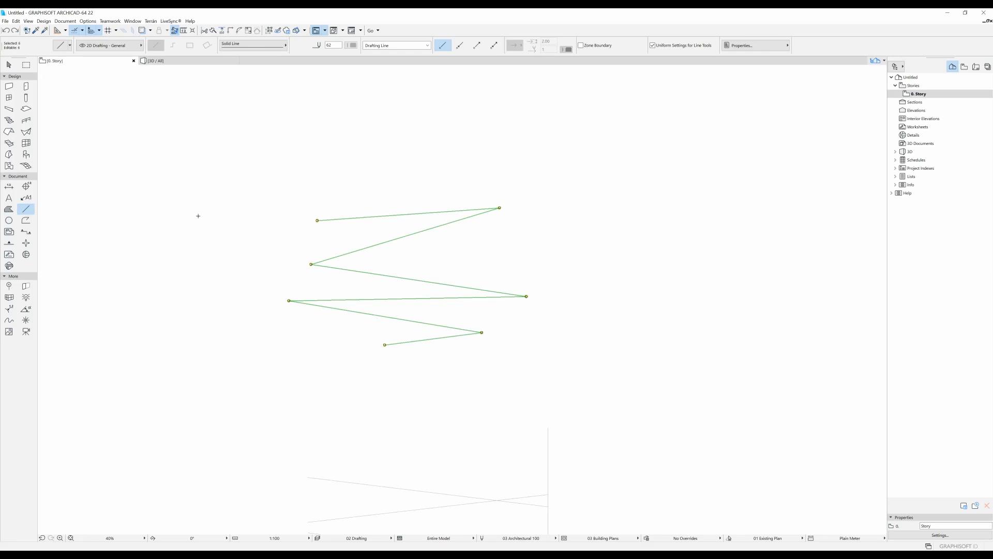
key(alt+g)
key(ctrl+slash)
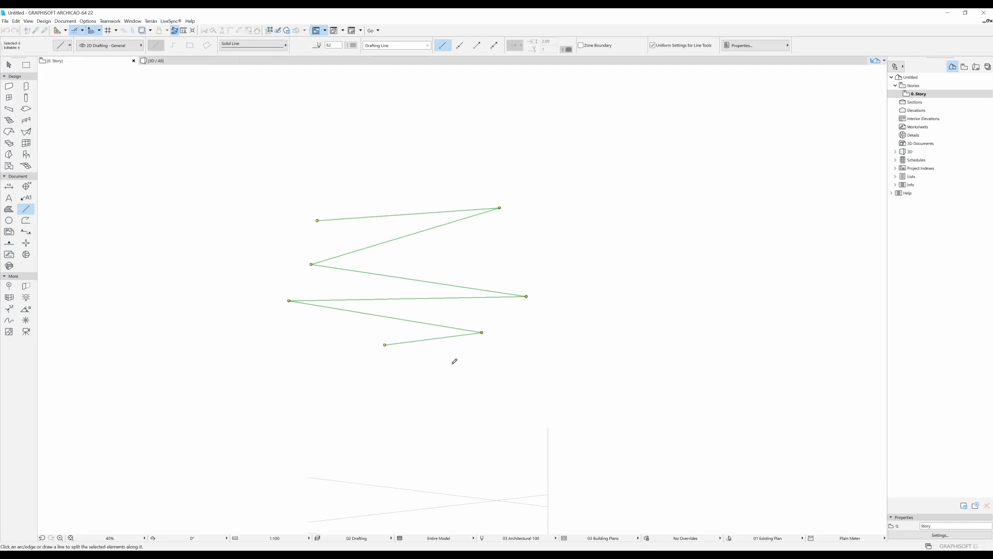
click(385, 345)
click(419, 145)
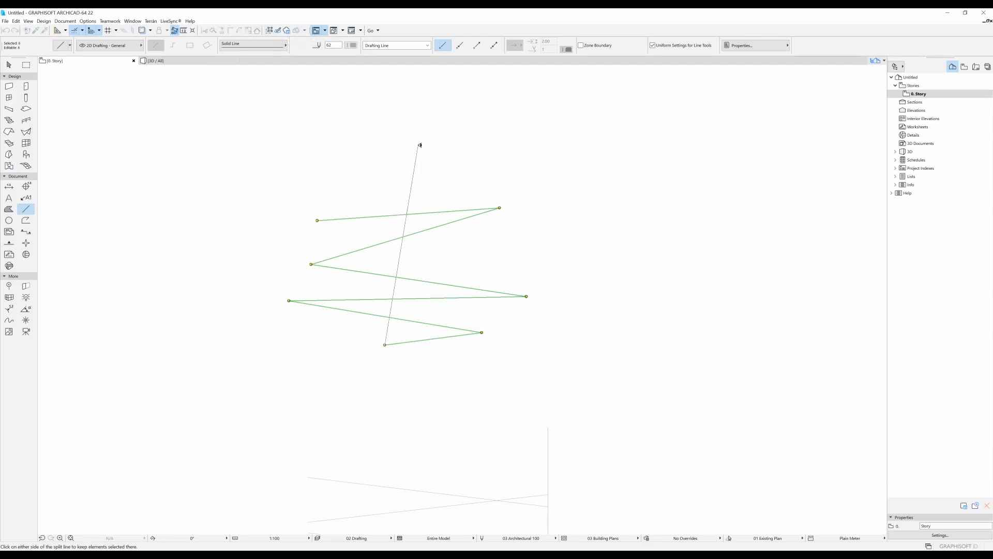
click(601, 195)
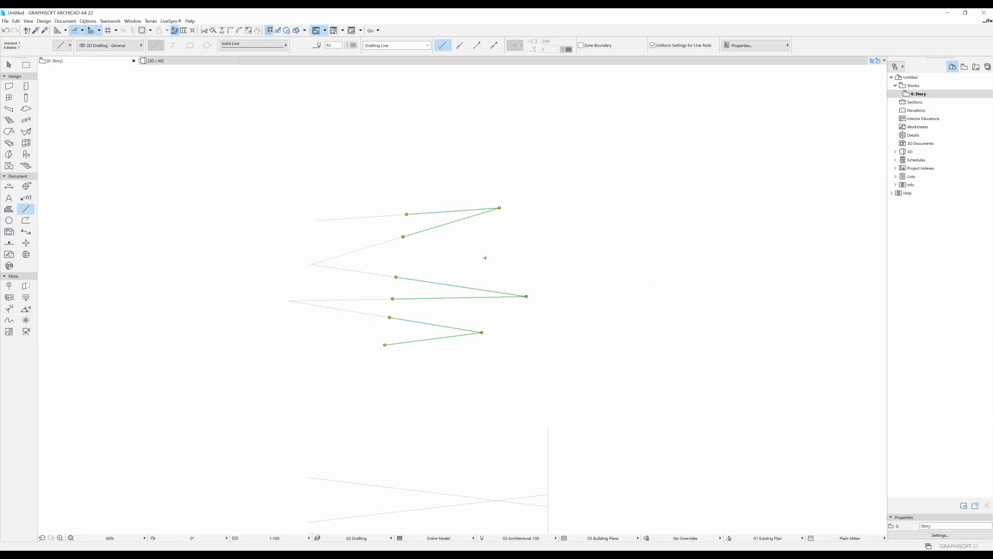
key(Delete)
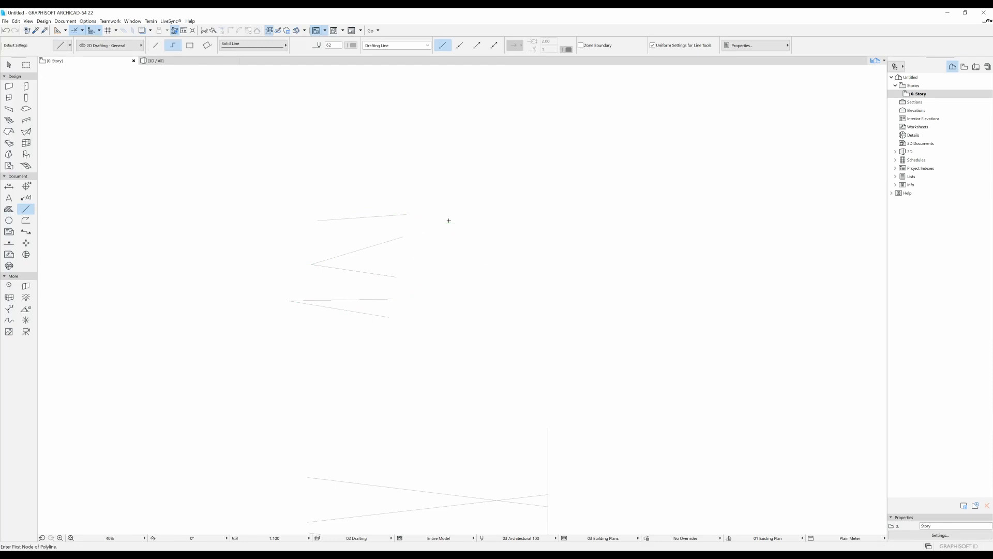
Step: Draw two short slanted walls, one above the other, and a long steep wall crossing both near their right ends
middle_drag(448, 220, 405, 263)
key(w)
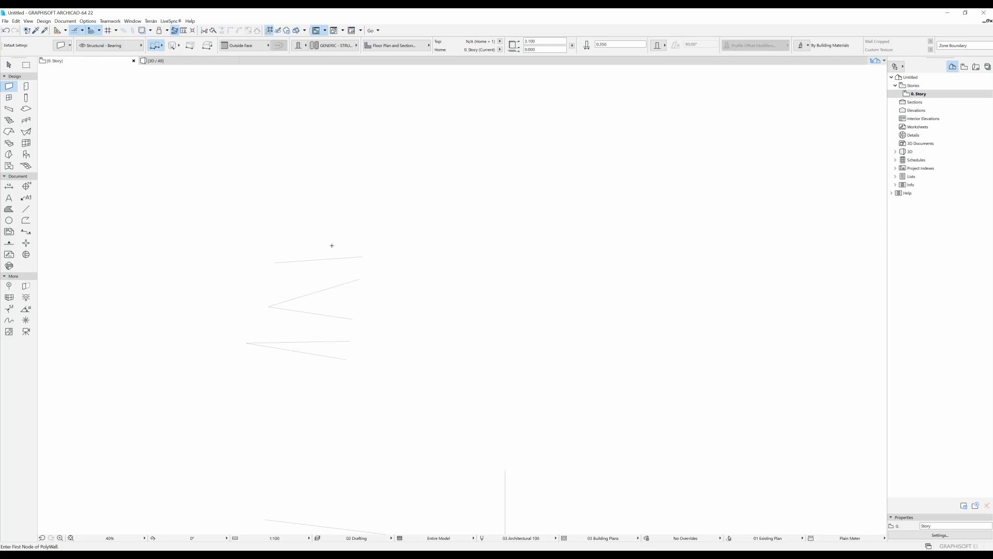
middle_drag(425, 297, 434, 284)
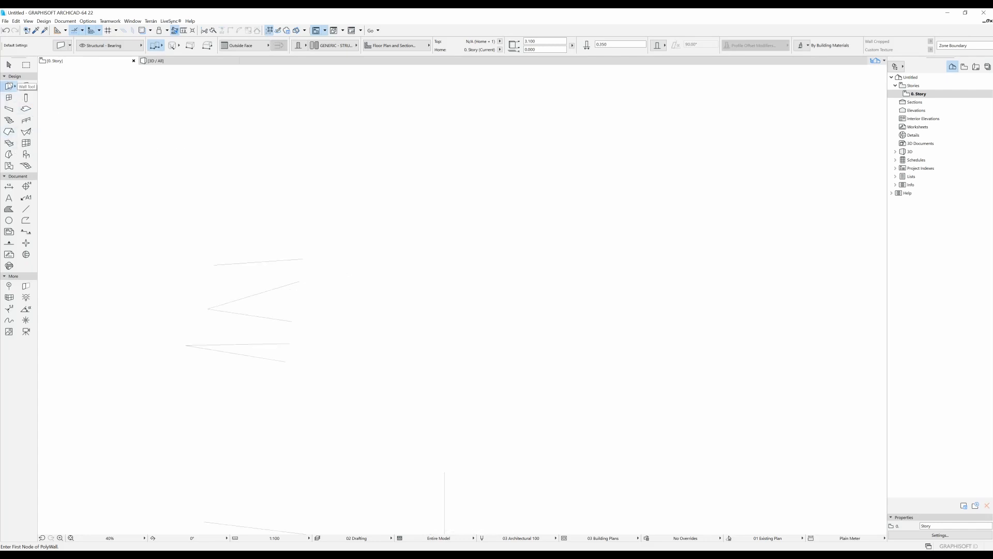
click(417, 215)
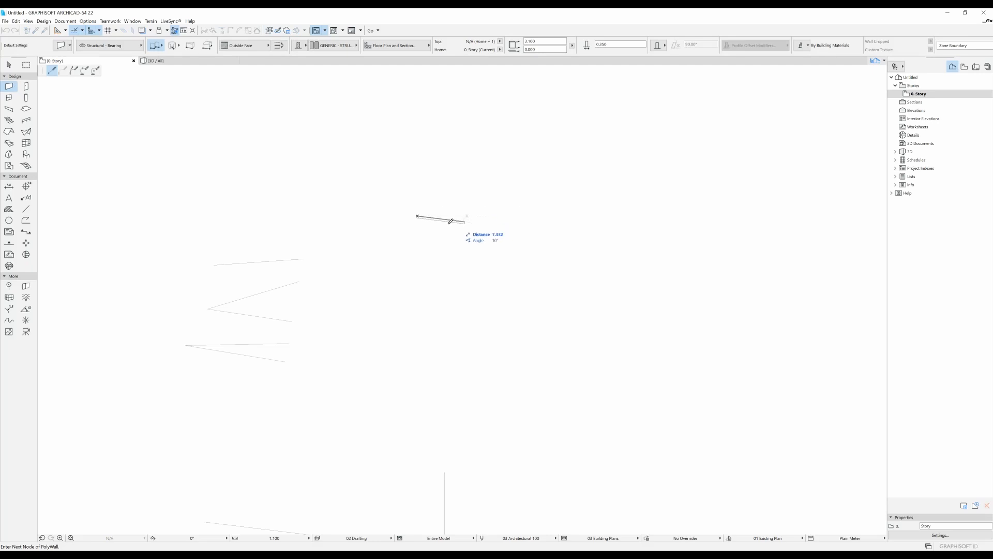
double_click(490, 236)
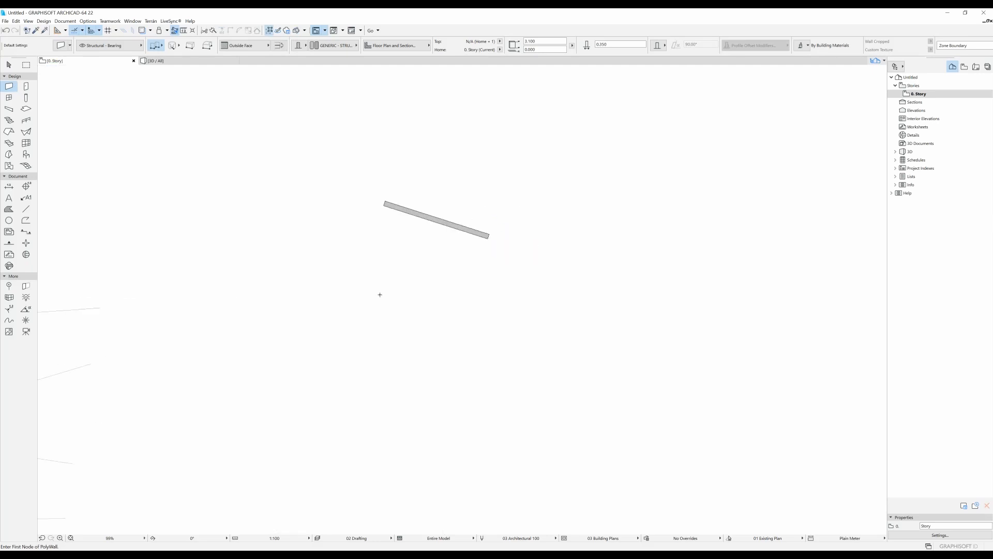
click(400, 328)
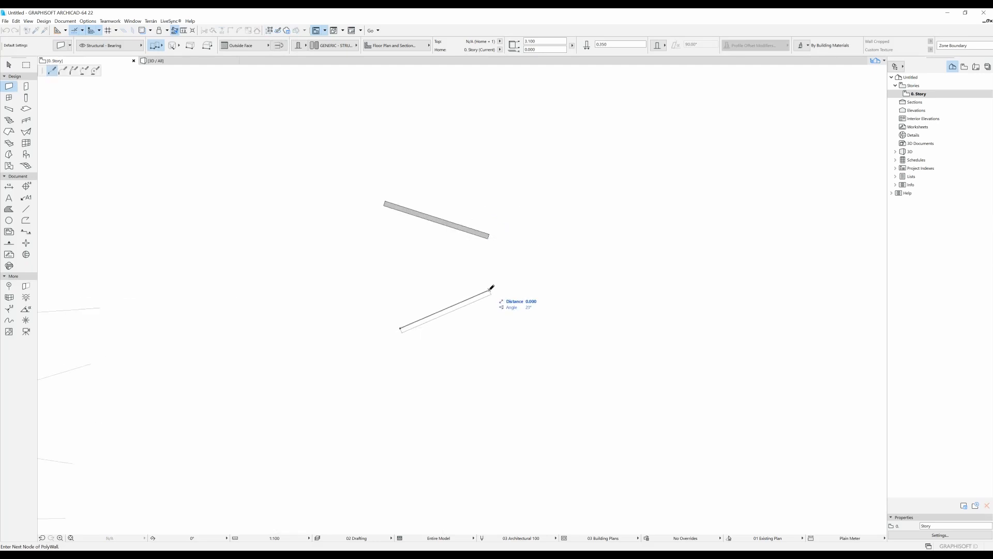
double_click(490, 292)
click(442, 163)
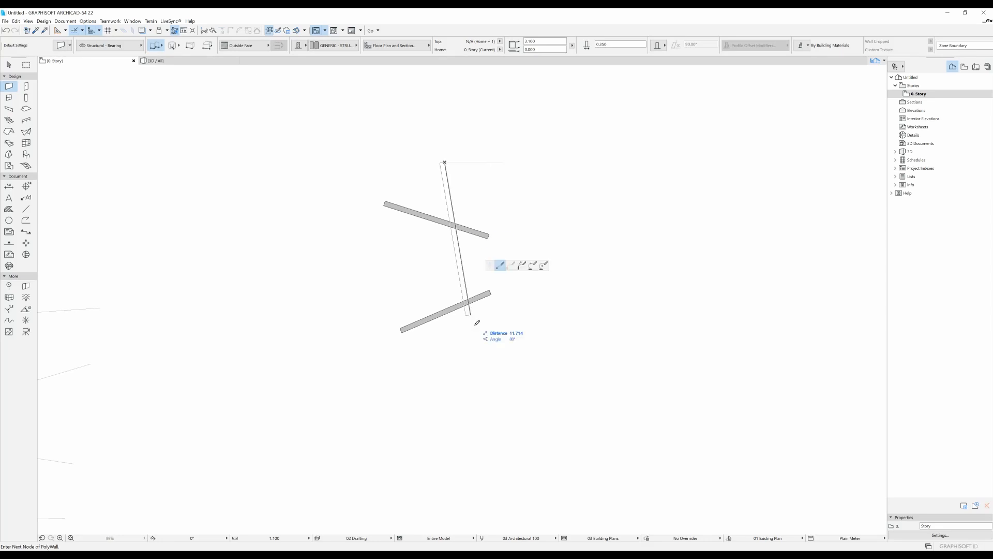
double_click(481, 350)
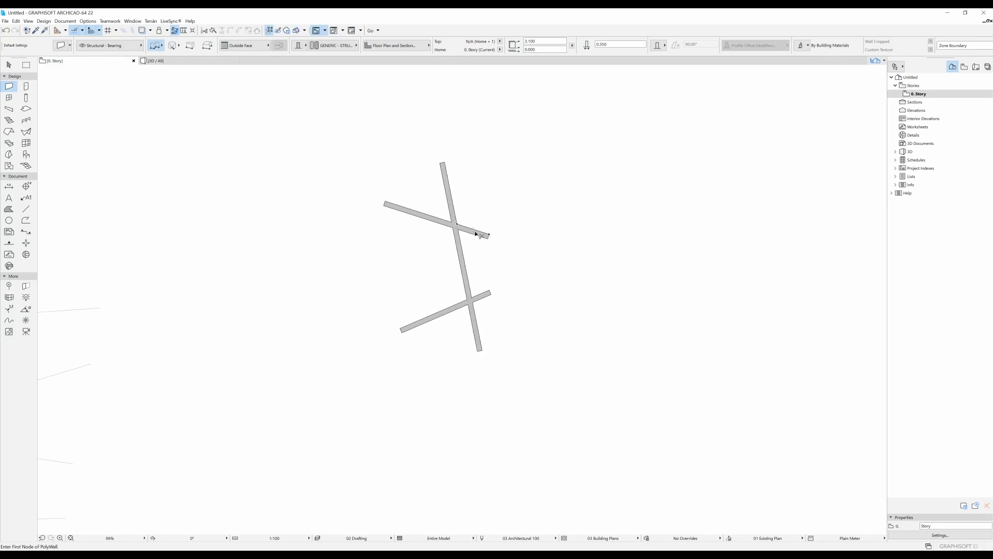
Step: Trim off the four wall ends that project beyond the two wall intersections
ctrl+click(450, 196)
ctrl+click(470, 230)
ctrl+click(488, 296)
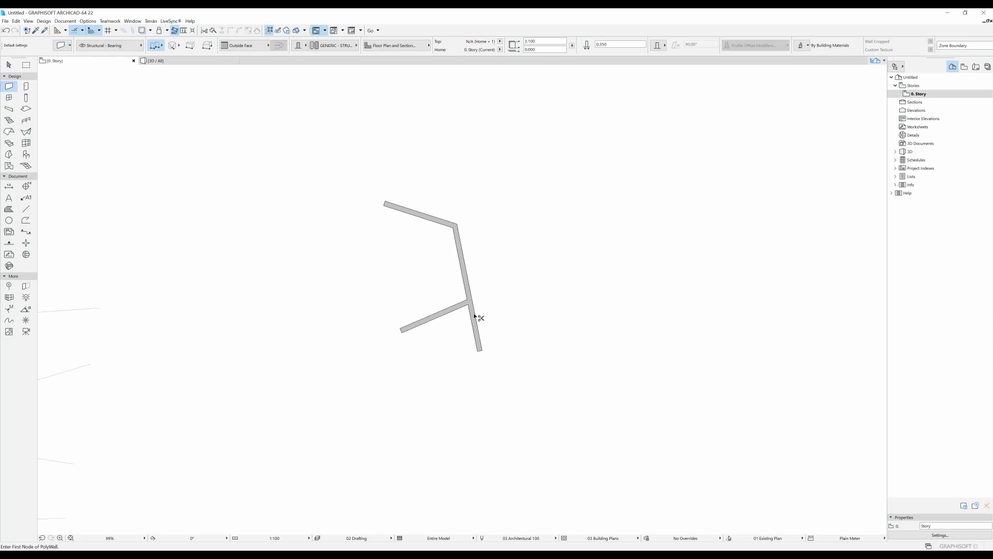
ctrl+click(476, 319)
Step: Flip the lower slanted wall on its reference line to clean up its corner with the steep wall
scroll(453, 289, up, 4)
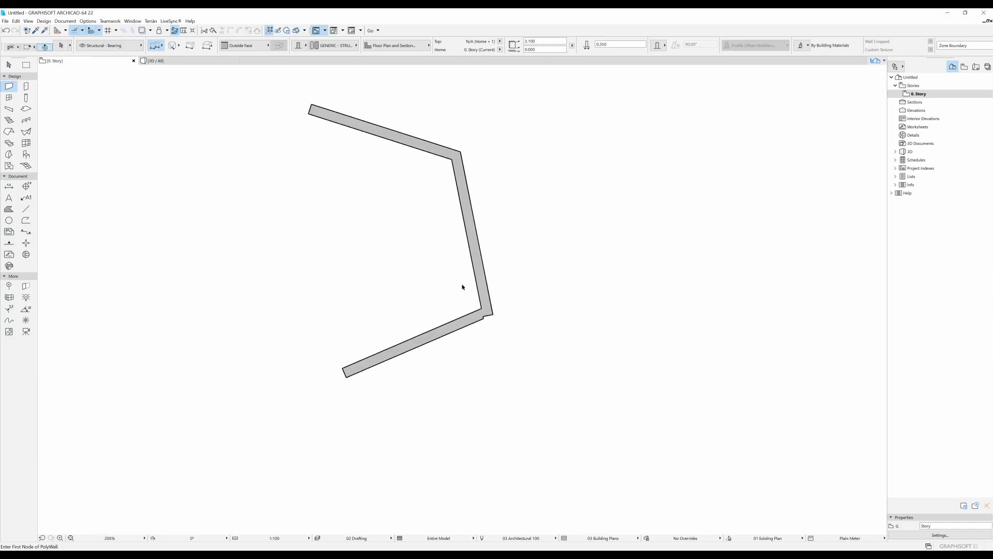
shift+drag(459, 285, 507, 339)
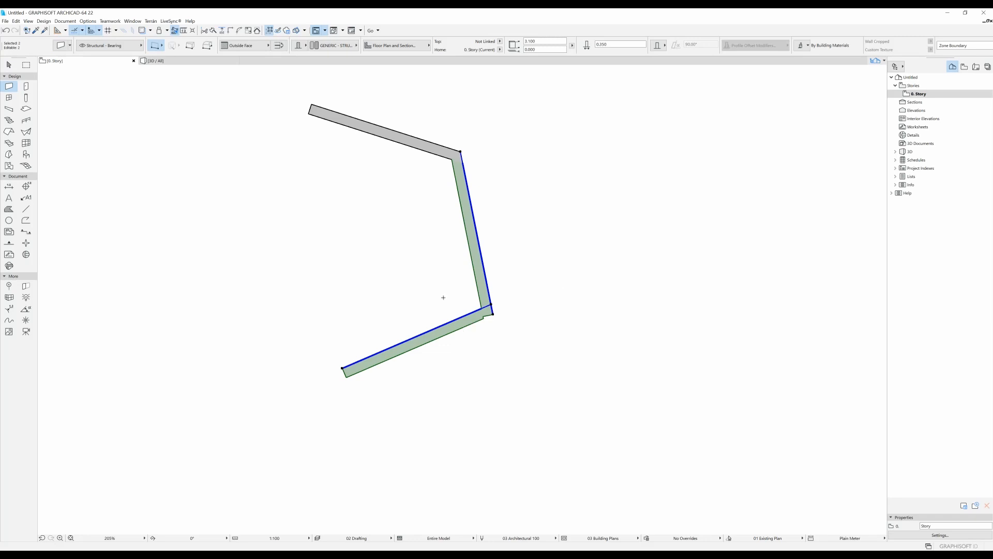
click(483, 339)
scroll(483, 339, up, 4)
click(474, 325)
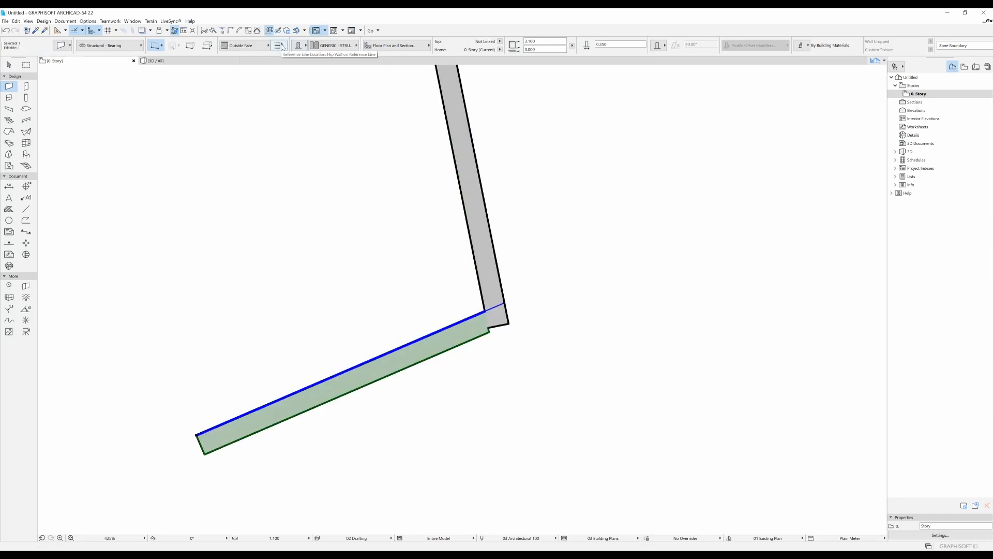
click(283, 47)
key(Escape)
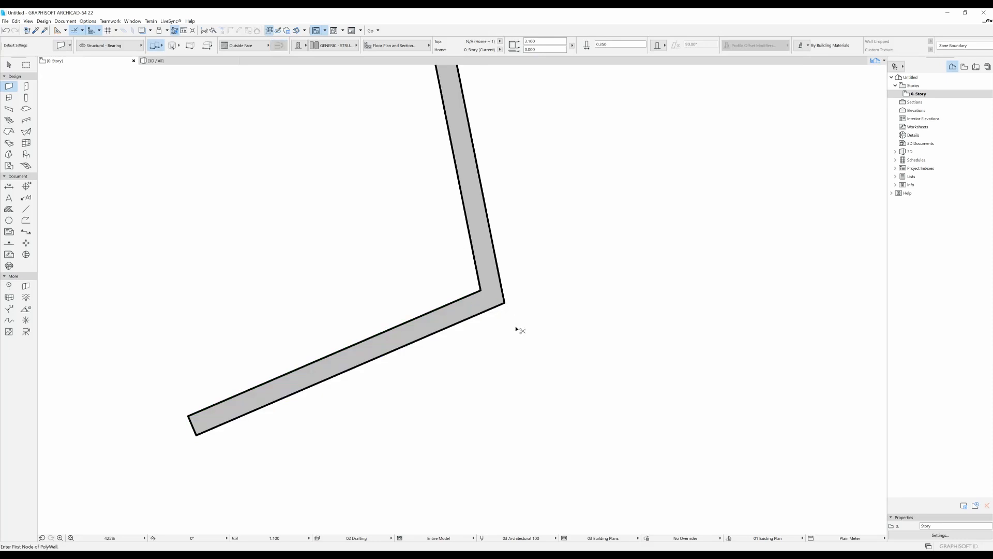
Step: Stretch the right ends of the upper and lower slanted walls so both project beyond the steep wall
scroll(452, 333, down, 3)
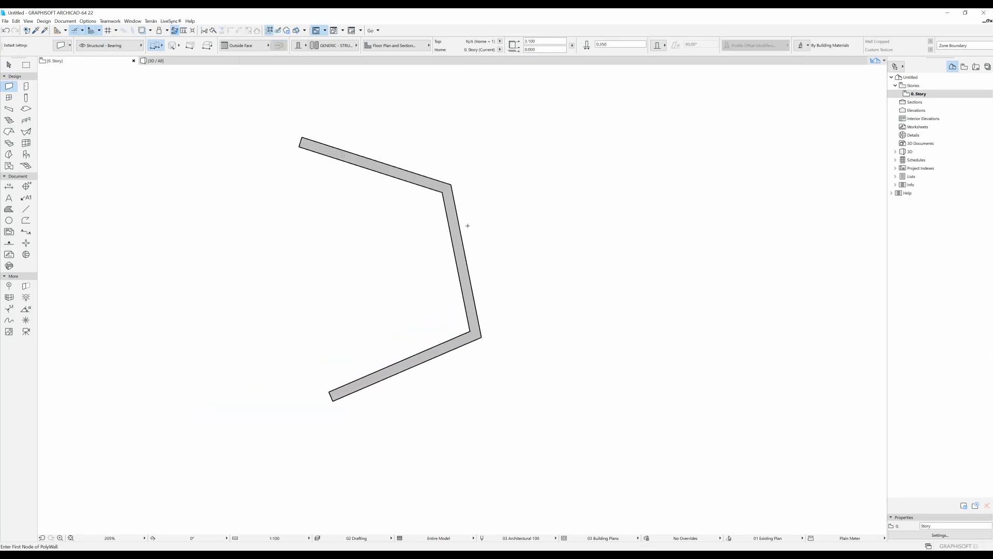
middle_drag(478, 213, 448, 275)
key(ctrl+z)
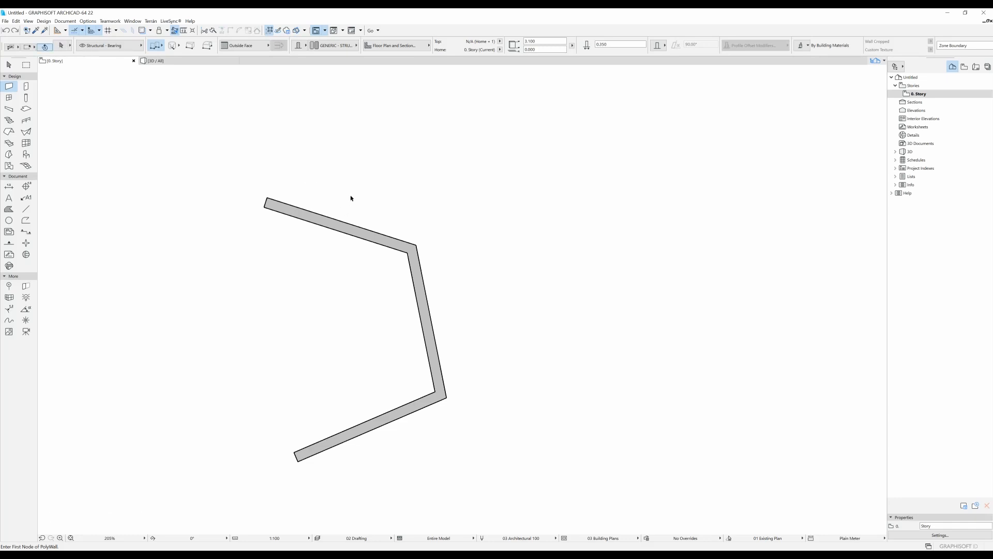
shift+drag(350, 196, 357, 276)
click(416, 245)
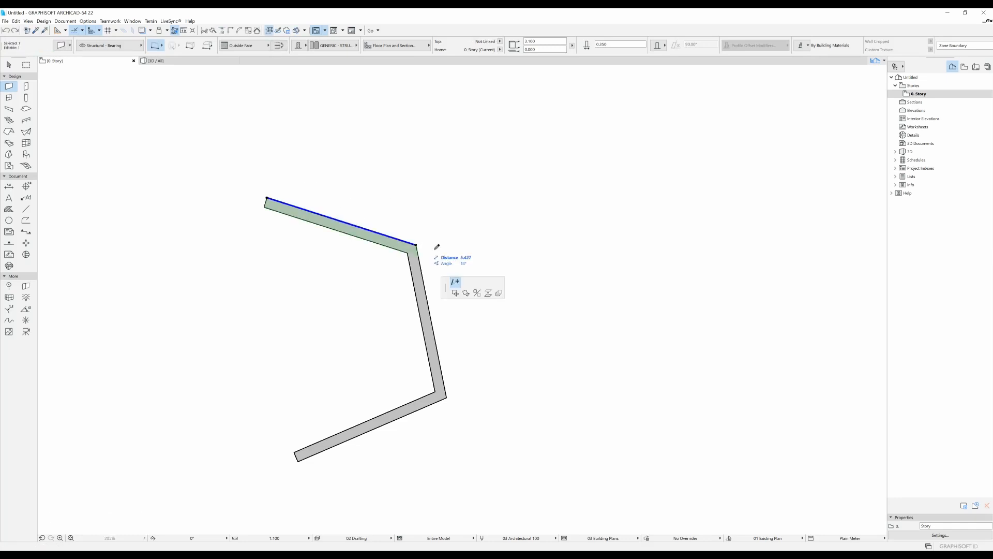
click(469, 266)
shift+click(446, 396)
click(447, 396)
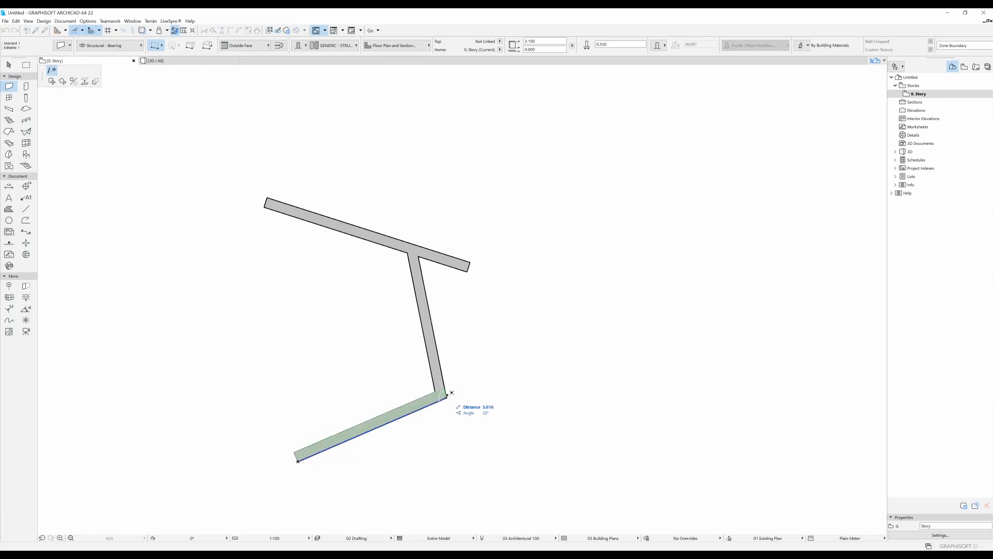
click(492, 372)
key(Escape)
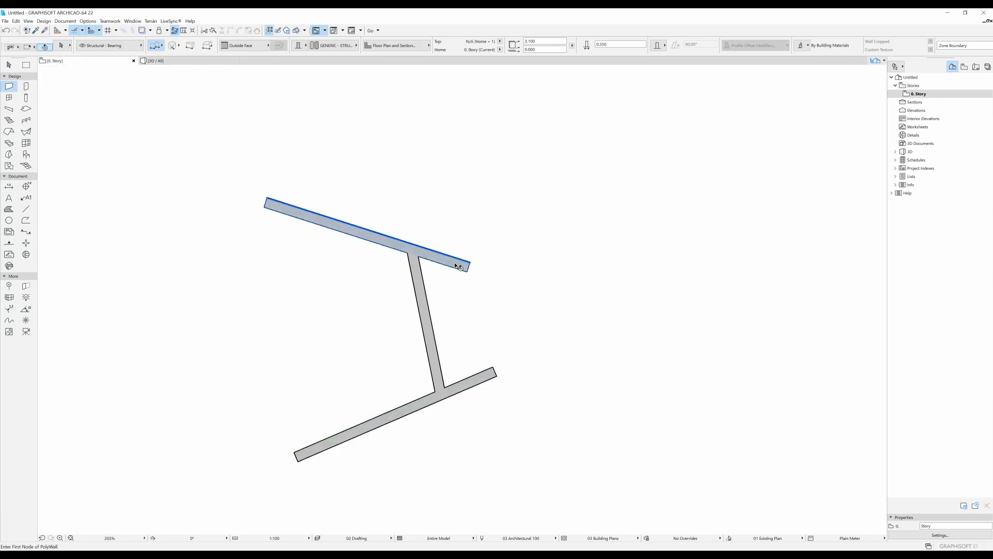
Step: Adjust both slanted walls together to the right edge of the steep wall, and undo the adjustment
shift+click(442, 257)
shift+click(490, 378)
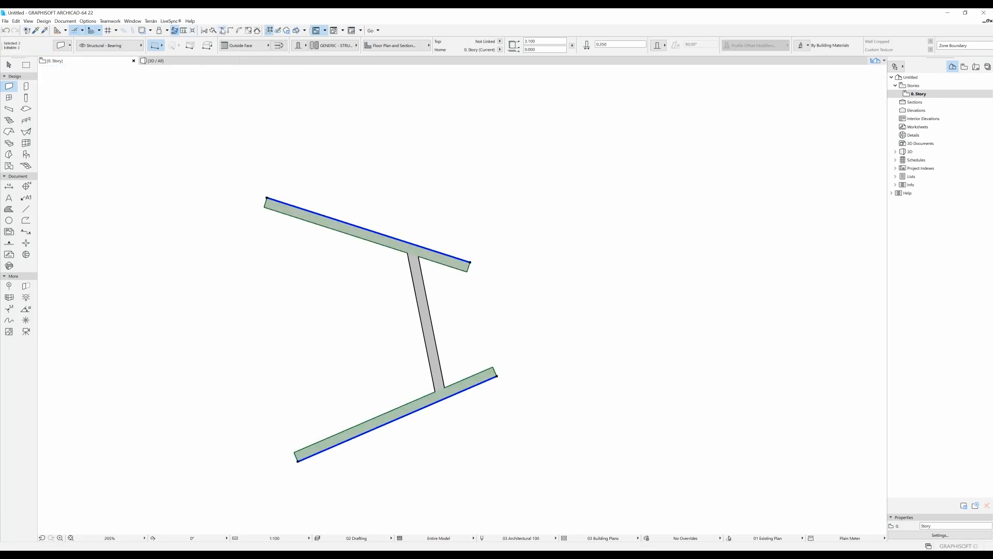
click(222, 30)
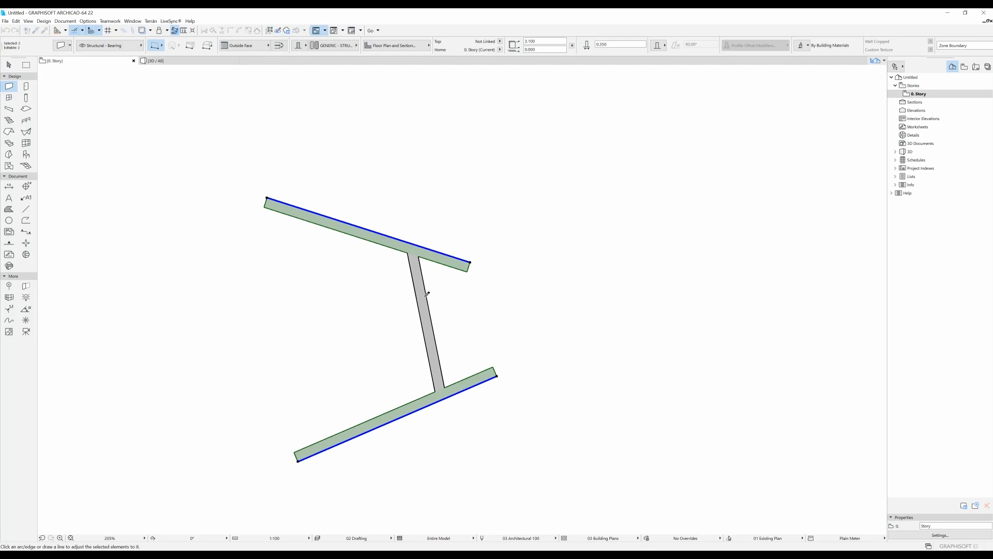
click(423, 291)
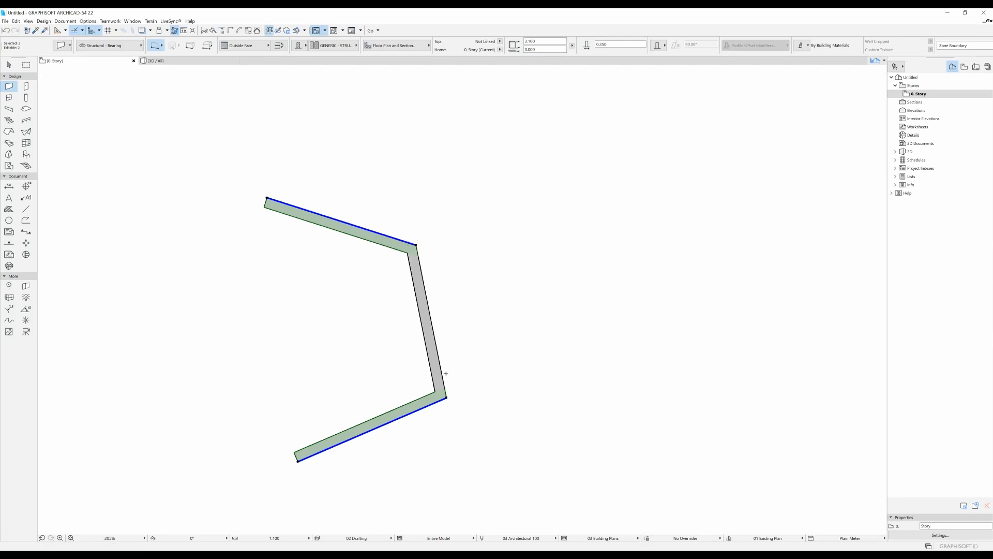
key(ctrl+z)
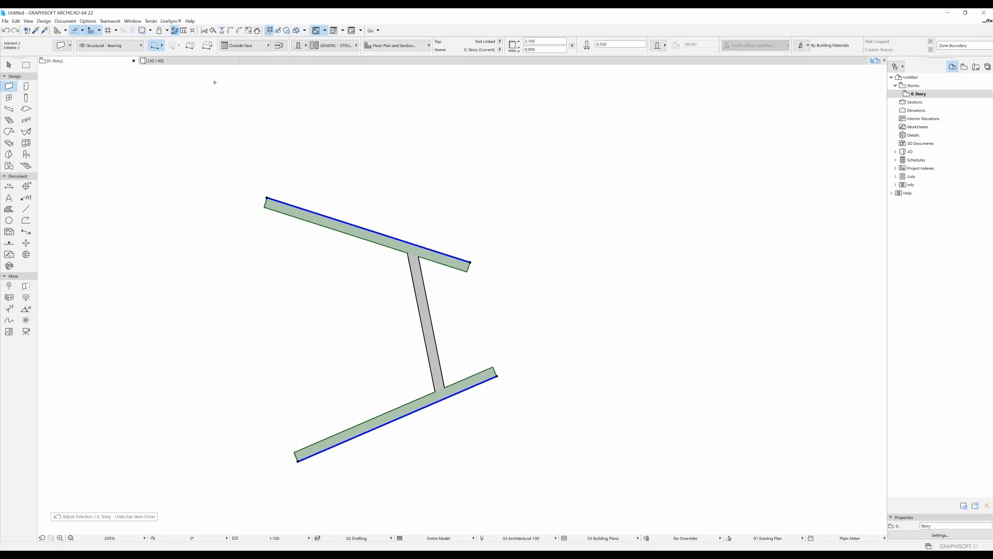
Step: Split both slanted walls along the right edge of the steep wall and delete the projecting pieces on the right
click(214, 30)
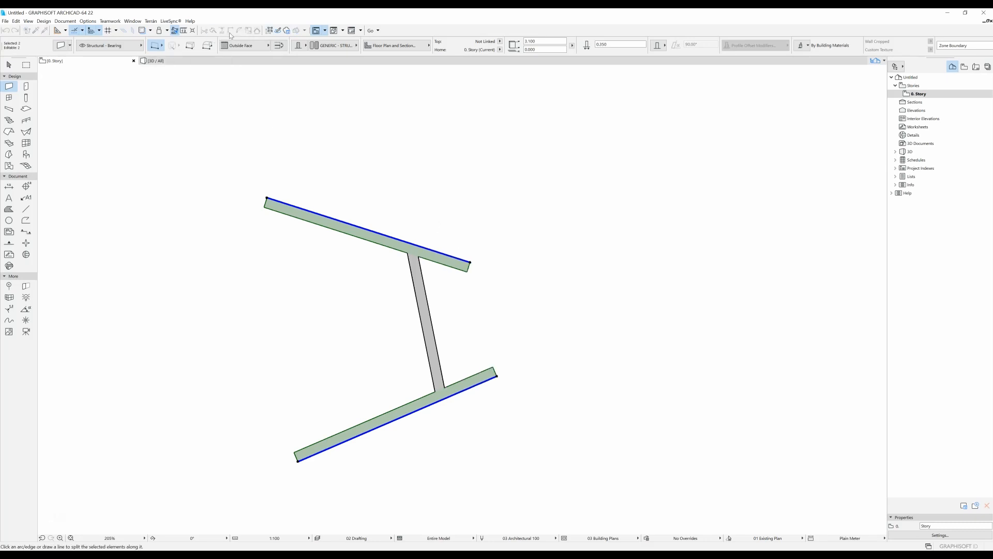
click(419, 254)
click(440, 358)
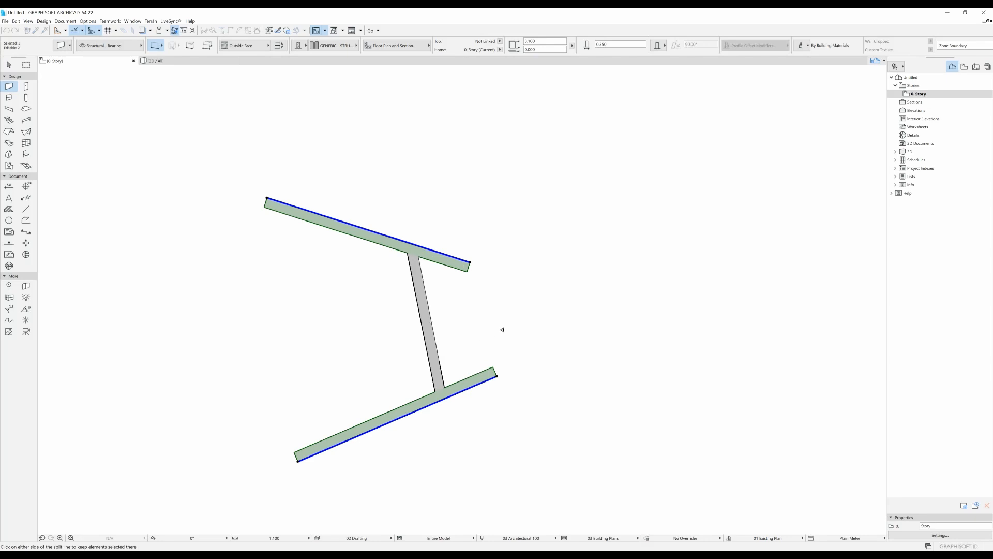
click(631, 196)
key(Delete)
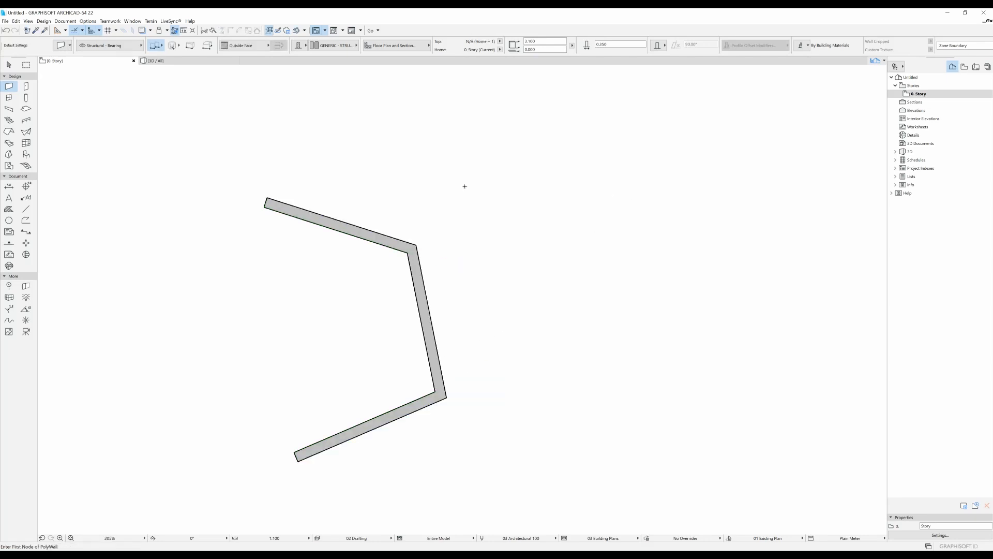
Step: Draw a large rotated rectangular fill, sloping down to the right, in the empty area right of the walls
scroll(366, 211, down, 1)
middle_drag(431, 199, 201, 163)
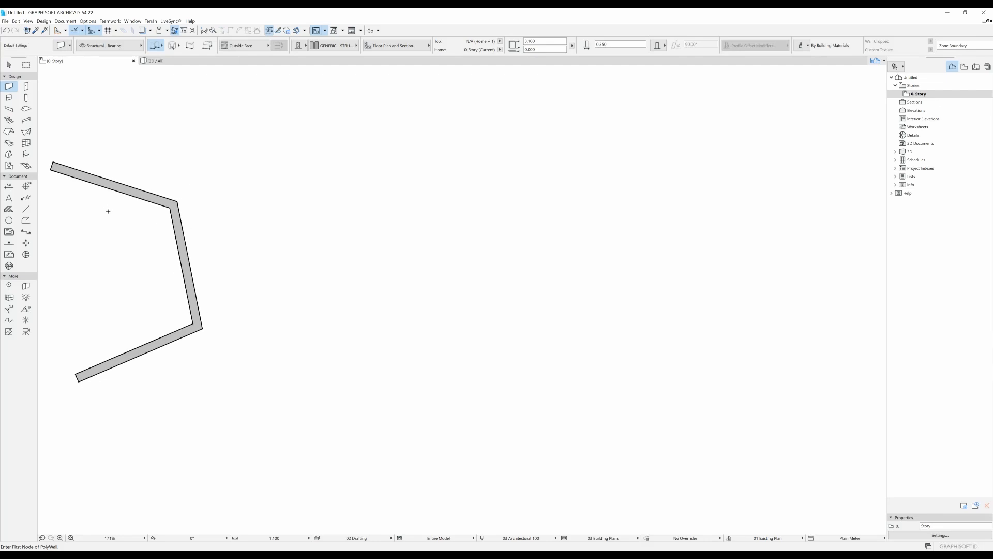
click(8, 210)
click(379, 169)
click(522, 224)
click(421, 283)
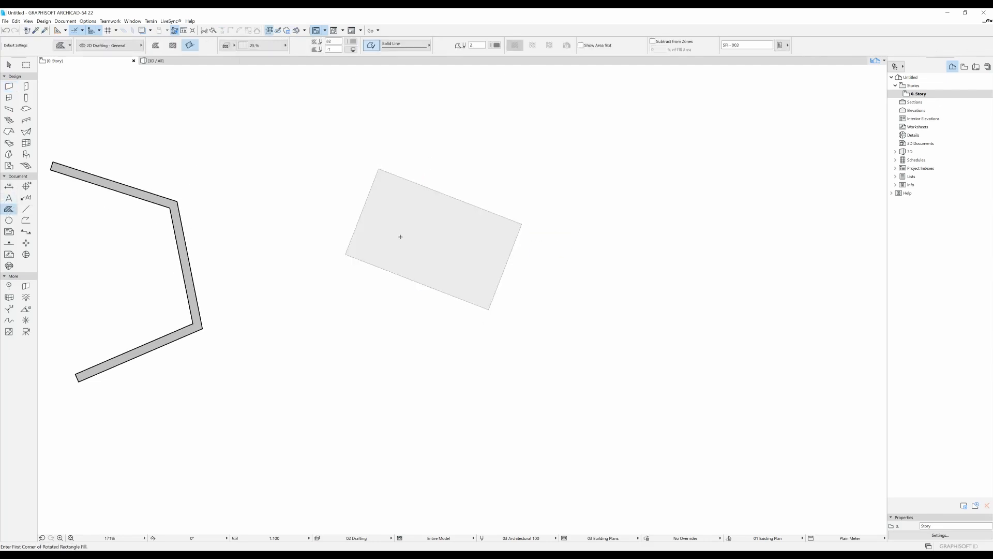
Step: Draw two smaller rotated rectangular fills, one overlapping the large fill's lower right corner and one overlapping its upper left corner
click(418, 261)
click(411, 356)
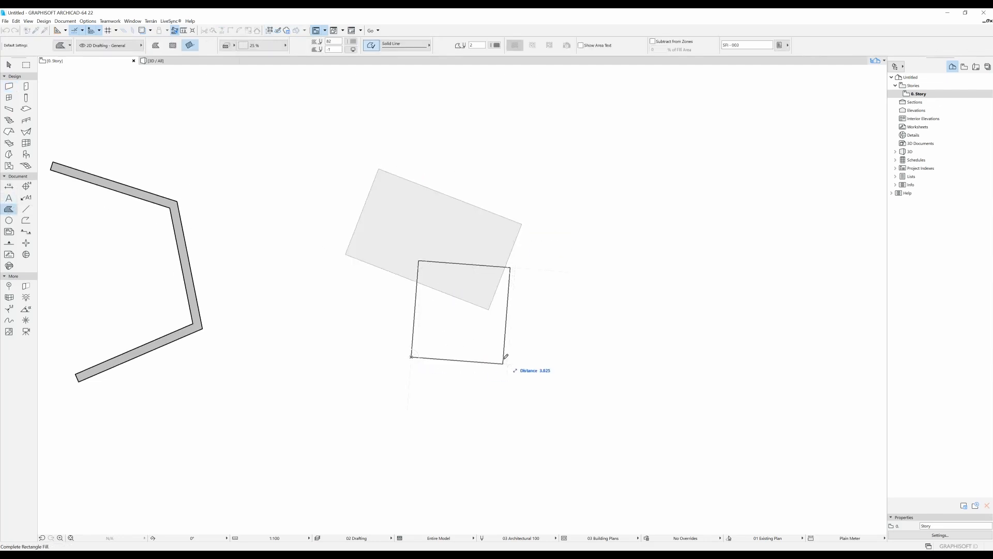
click(506, 357)
click(384, 138)
click(470, 152)
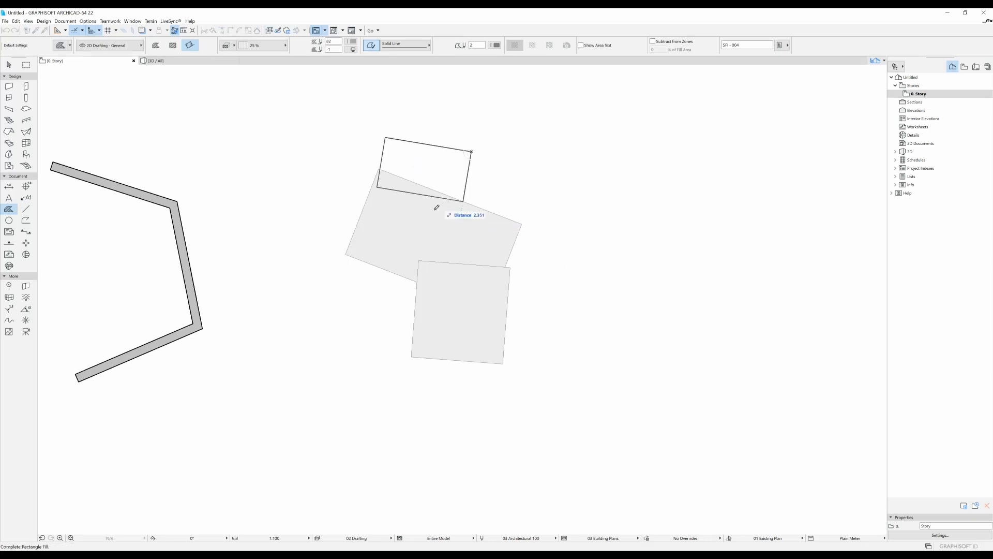
click(431, 223)
Step: Split all three fills along a vertical line down from the top fill's upper right corner, and delete the pieces on the right
shift+drag(350, 134, 486, 326)
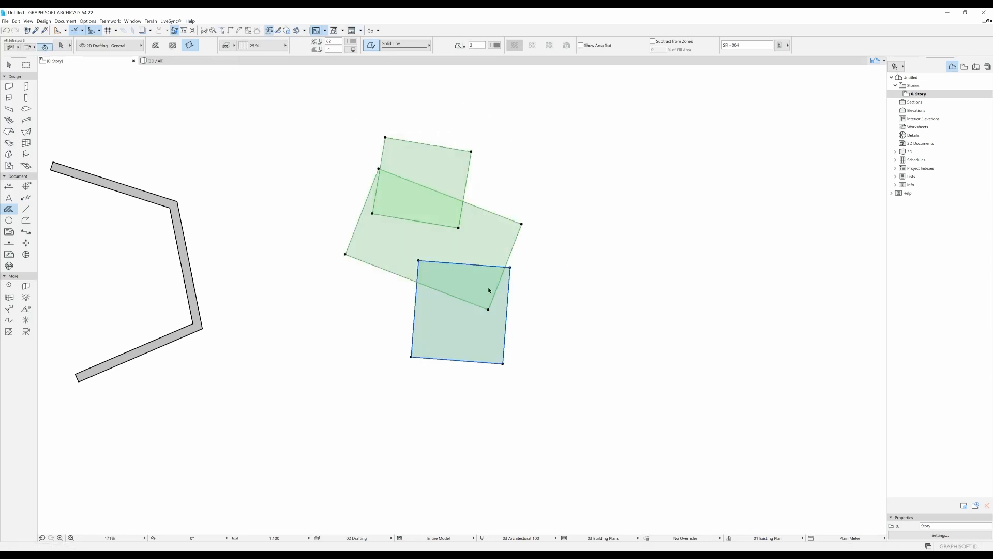
click(213, 30)
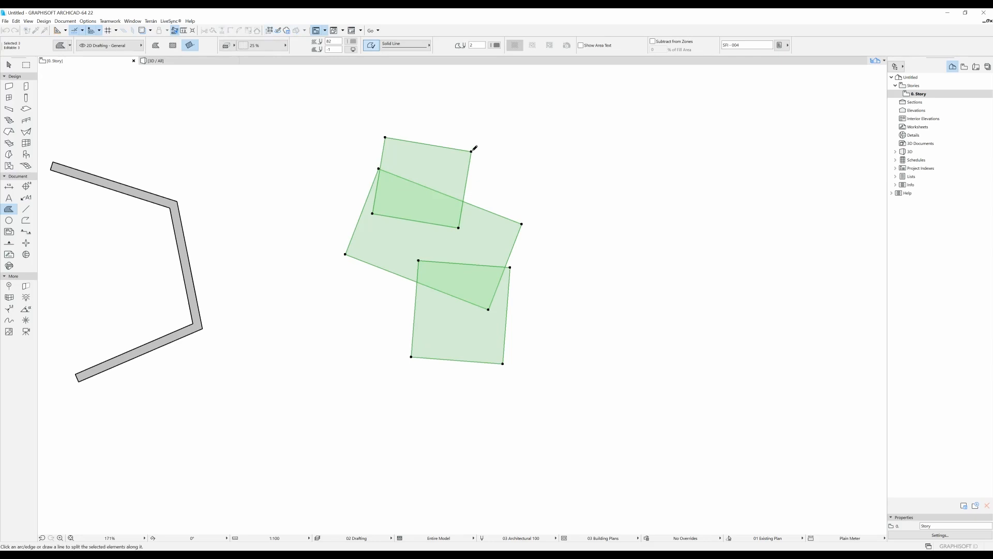
click(471, 151)
click(471, 391)
click(572, 314)
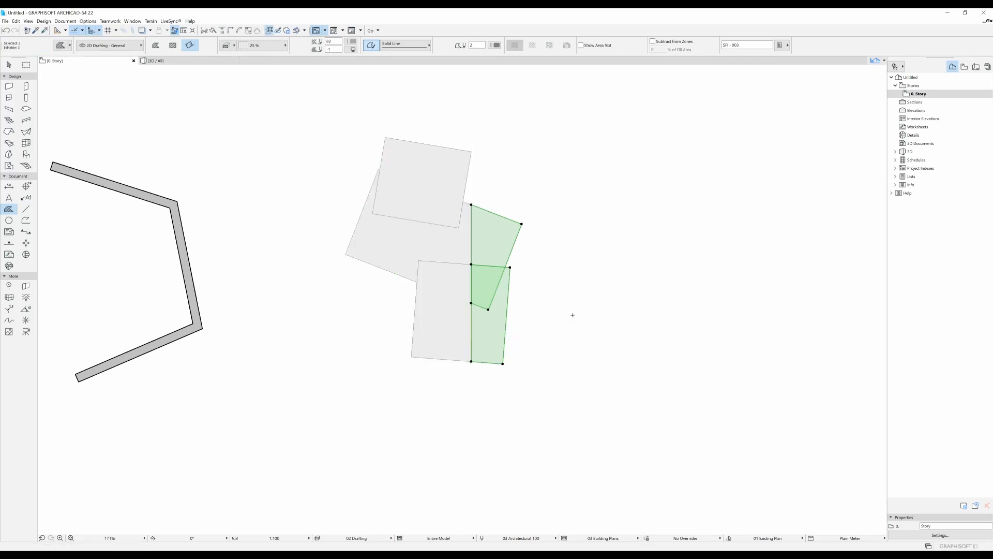
key(Delete)
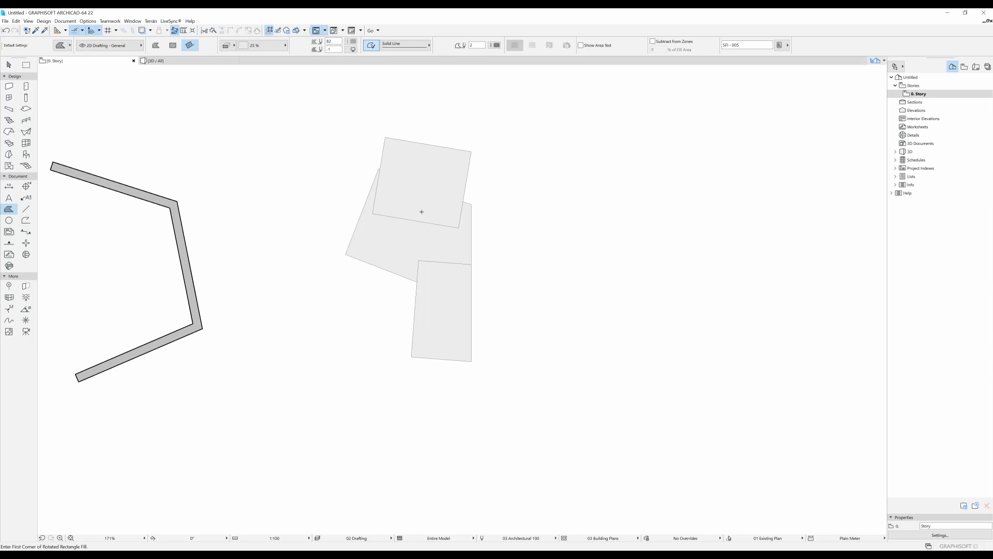
scroll(422, 212, down, 3)
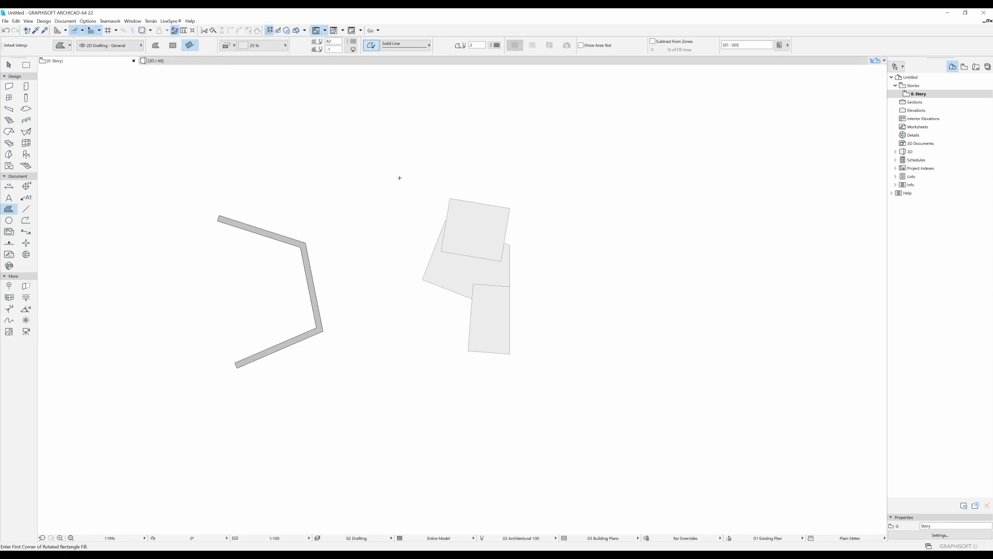
scroll(399, 178, down, 1)
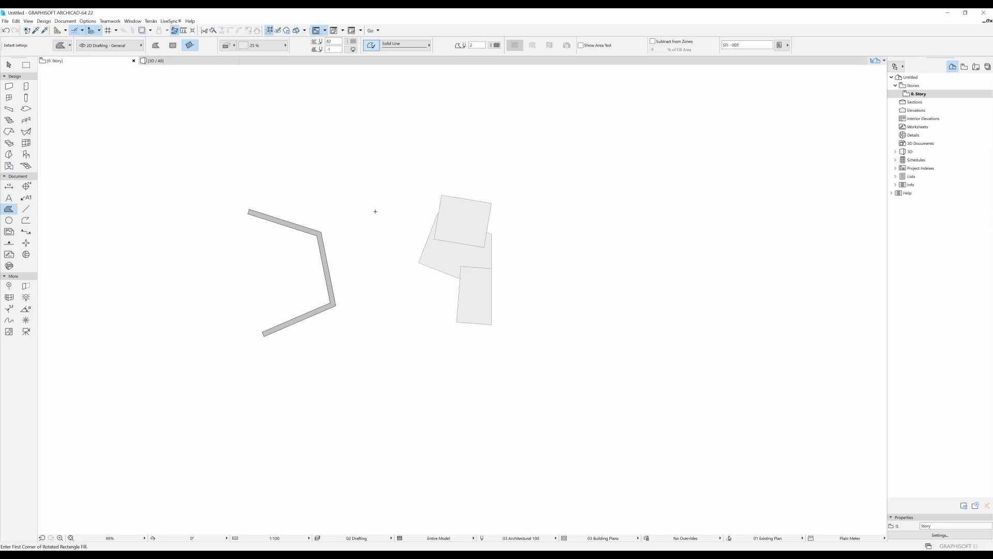
scroll(375, 212, up, 1)
middle_drag(377, 213, 440, 253)
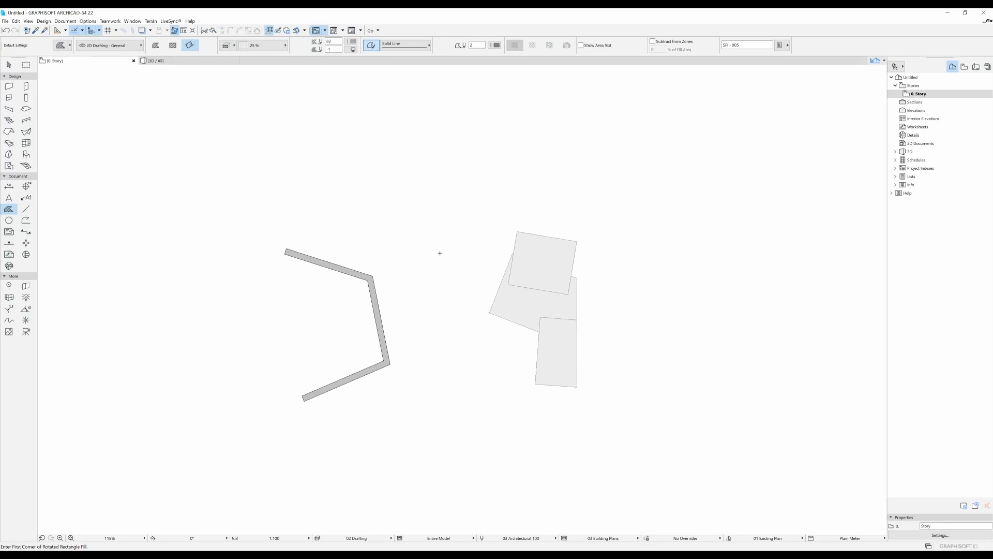